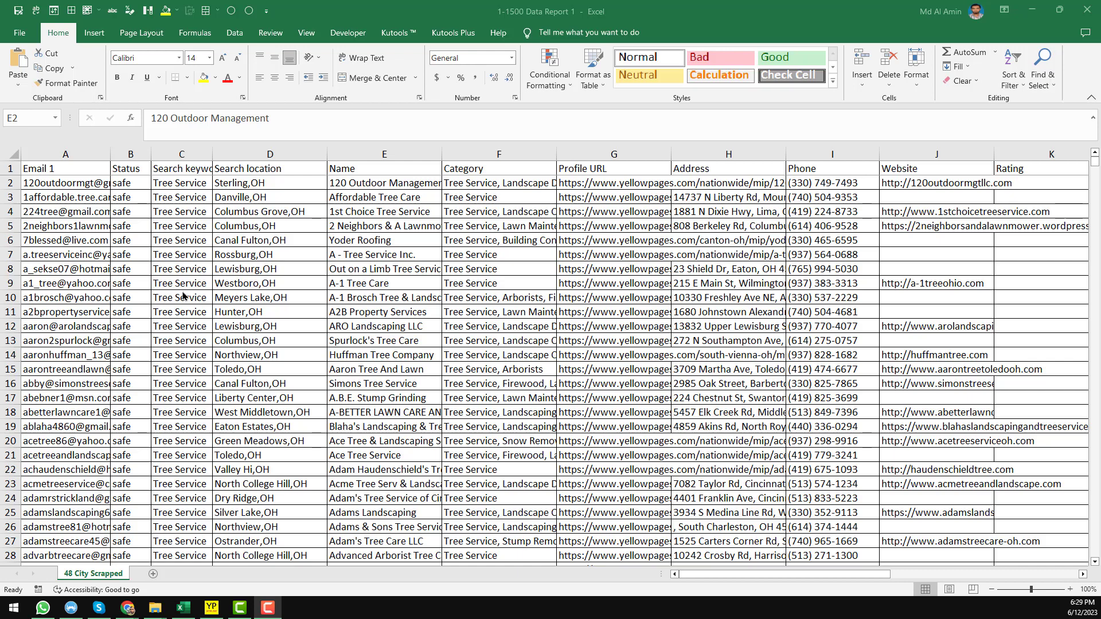
Minimize the Excel workbook and bring the Chrome window to the front
scroll(187, 292, "down", 10)
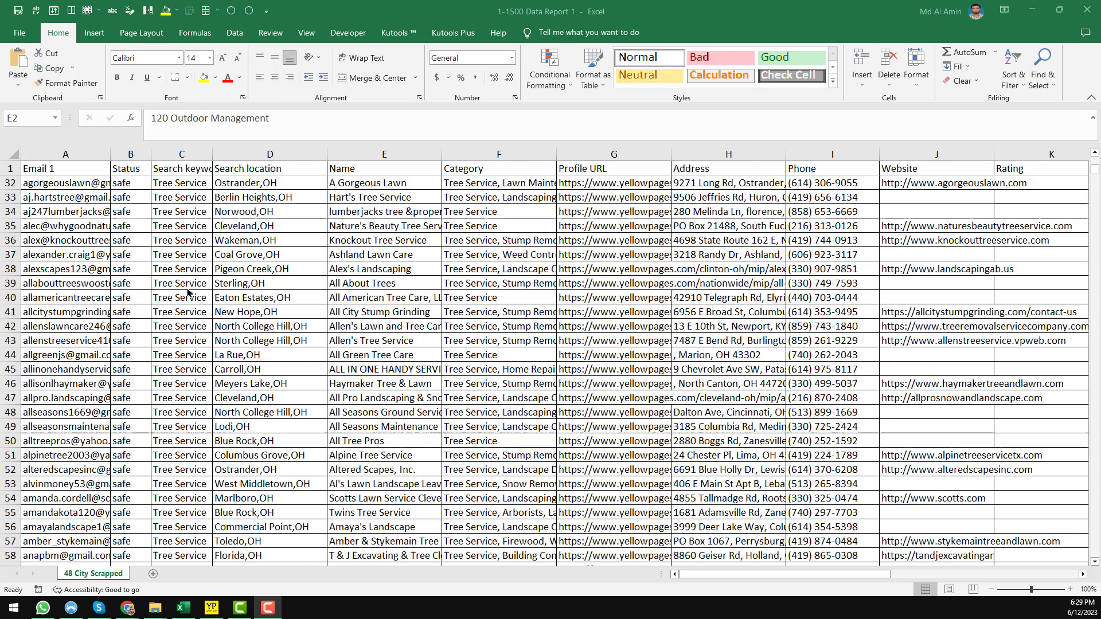
left_click(1032, 9)
left_click(394, 310)
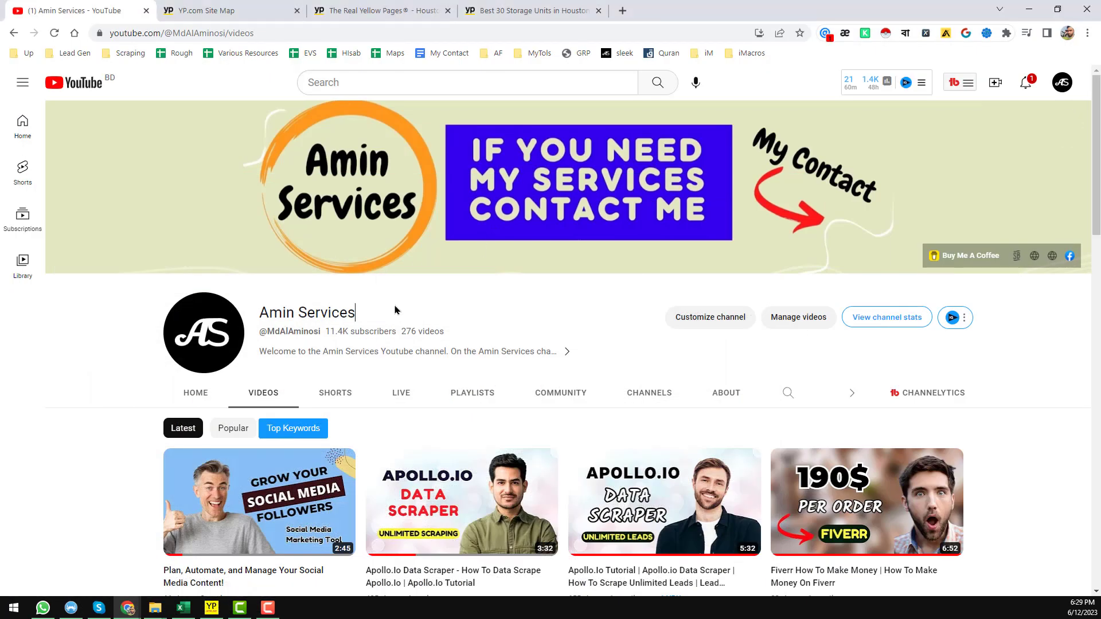
Scroll through the YouTube channel's Videos list
scroll(394, 311, "down", 2)
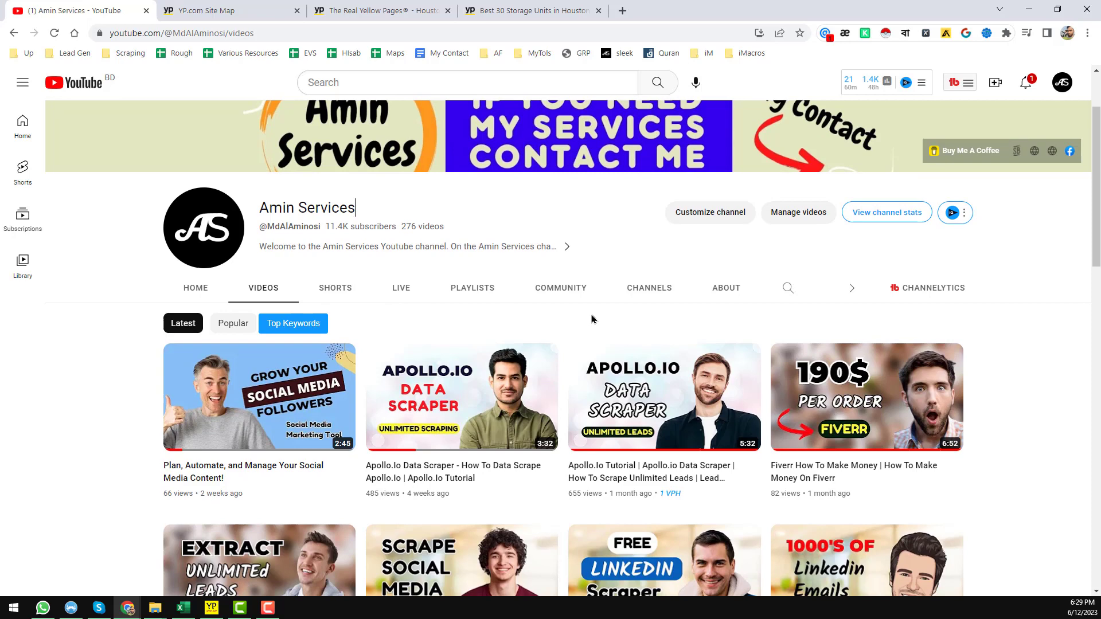
scroll(590, 316, "down", 2)
scroll(592, 319, "down", 3)
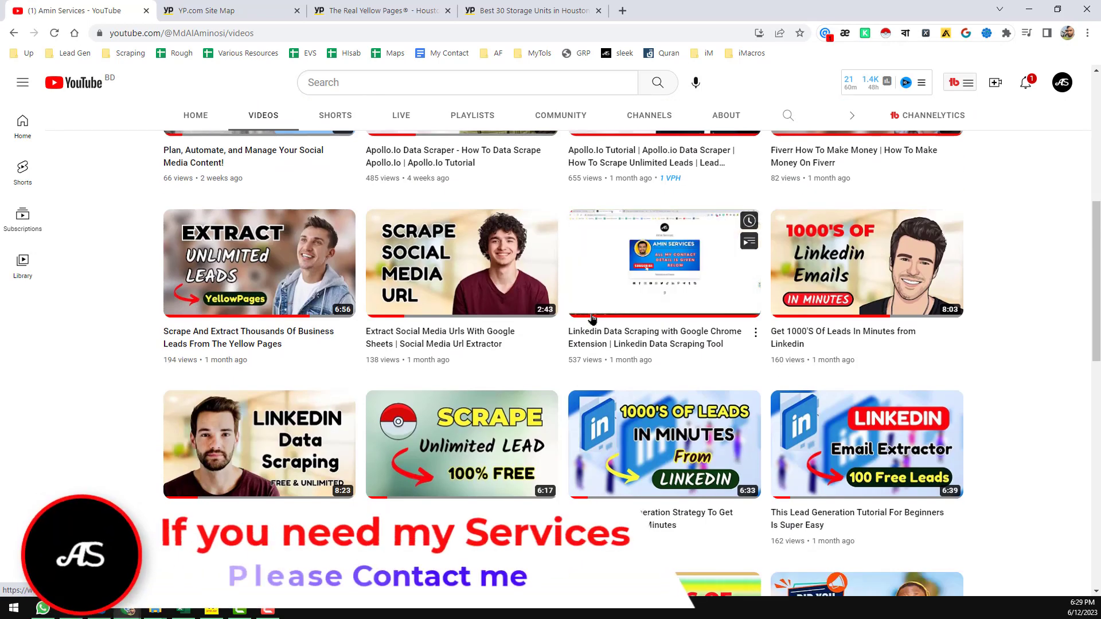
scroll(592, 319, "down", 3)
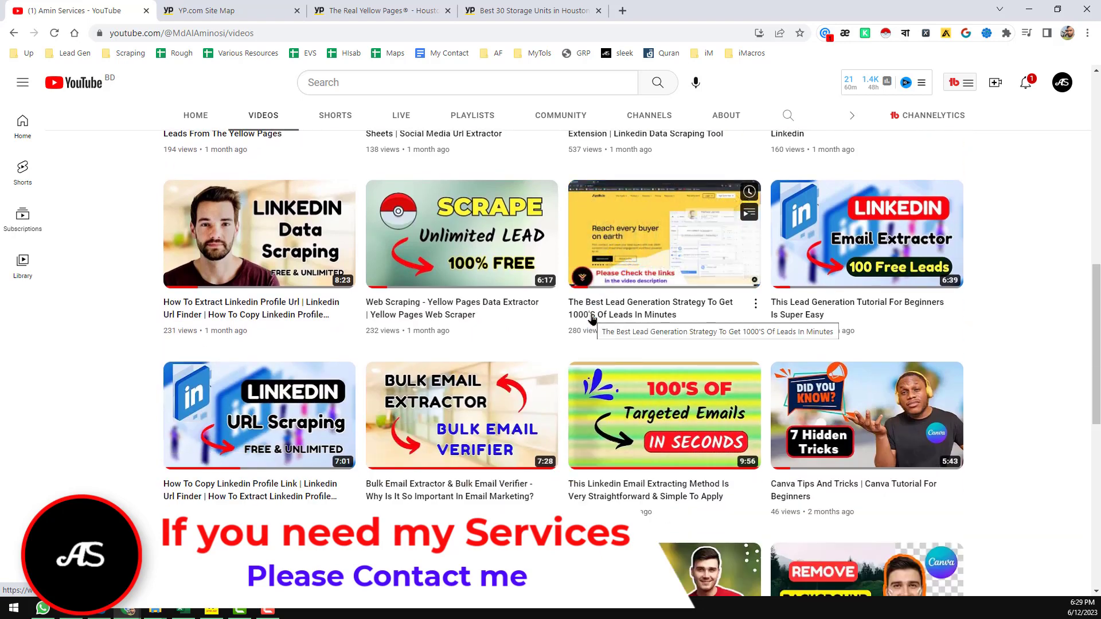
scroll(592, 319, "down", 3)
scroll(592, 319, "down", 2)
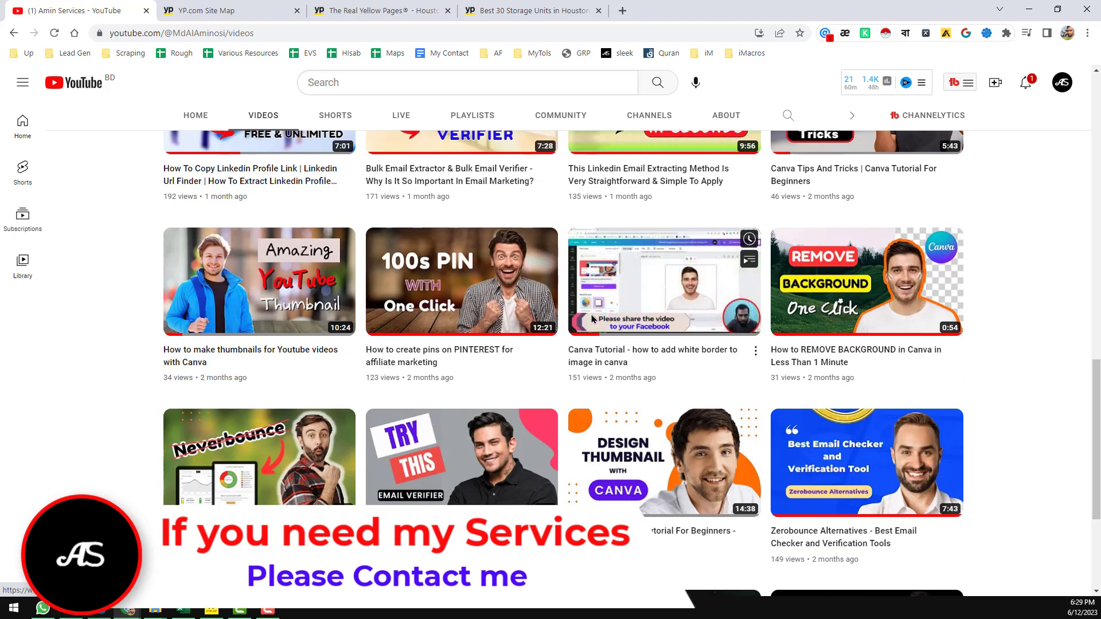
scroll(592, 319, "up", 8)
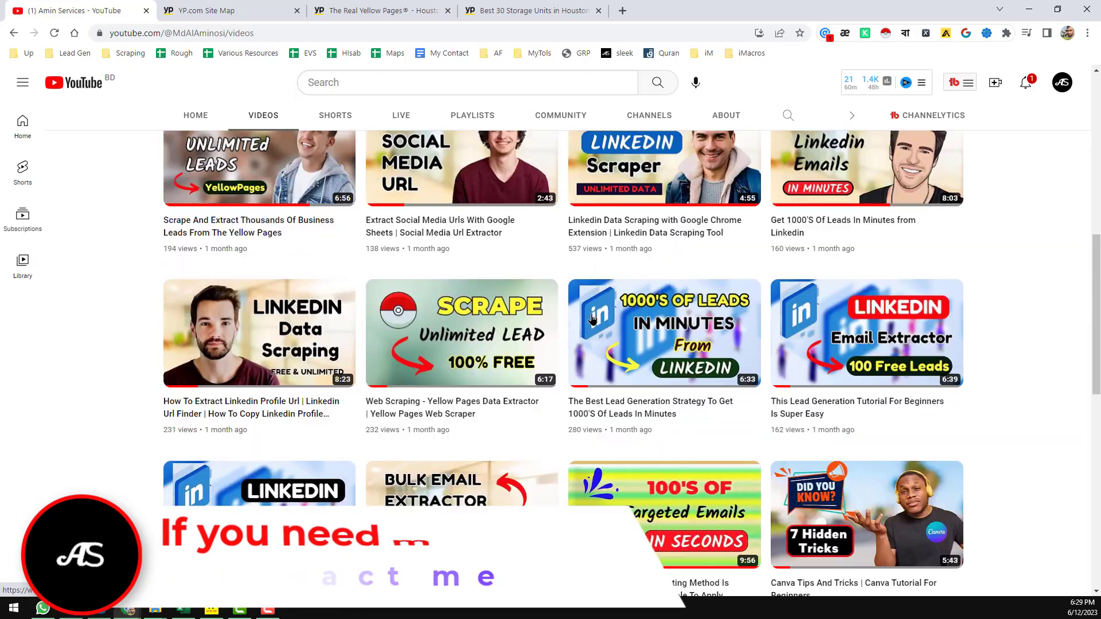
scroll(592, 320, "up", 6)
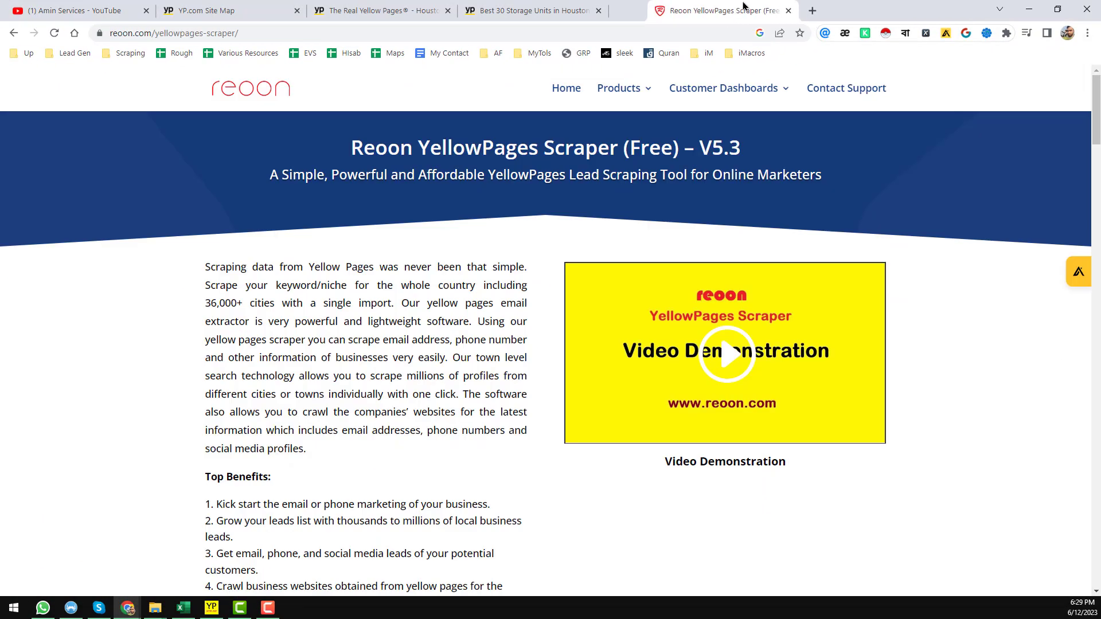
Browse the Reoon YellowPages Scraper product page, highlighting the scraper's name in the heading
mouse_move(773, 101)
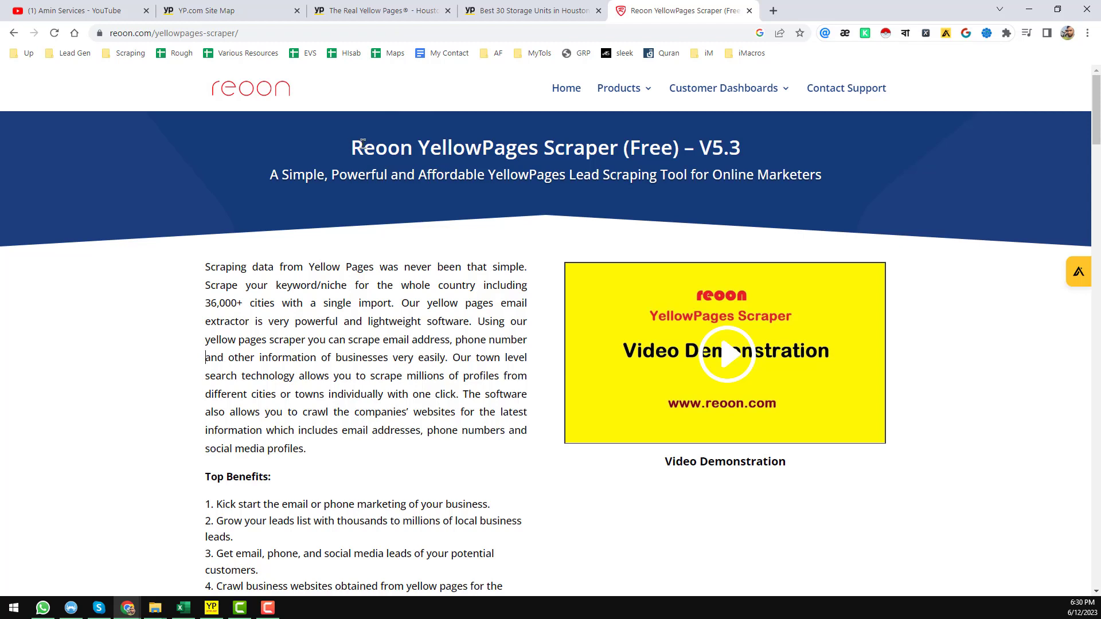
left_click_drag(353, 143, 609, 148)
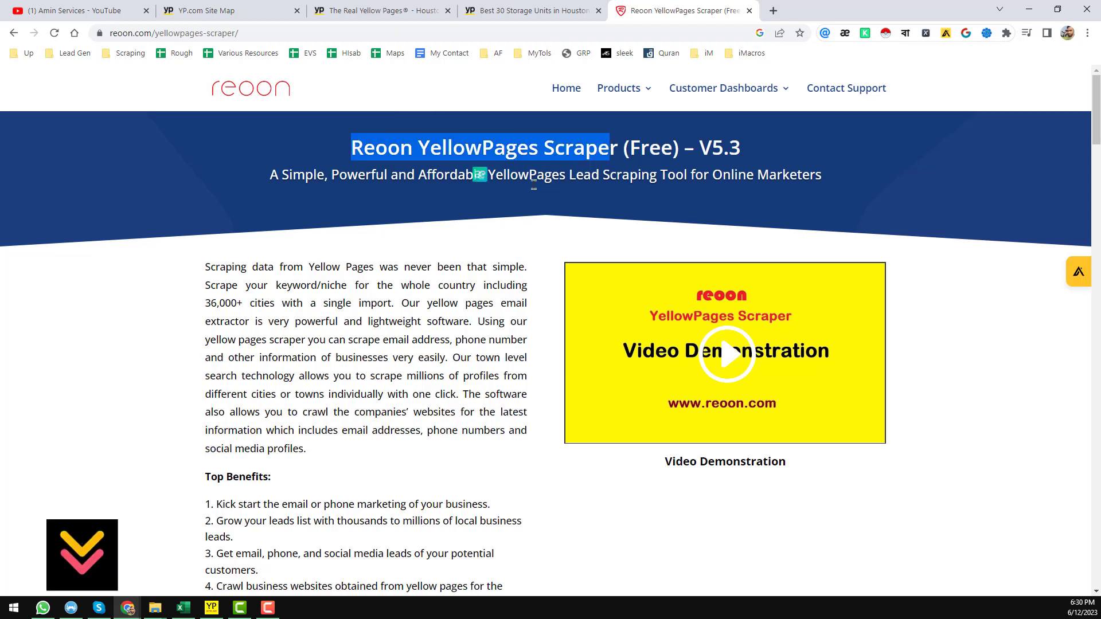
scroll(495, 224, "down", 2)
scroll(496, 224, "down", 15)
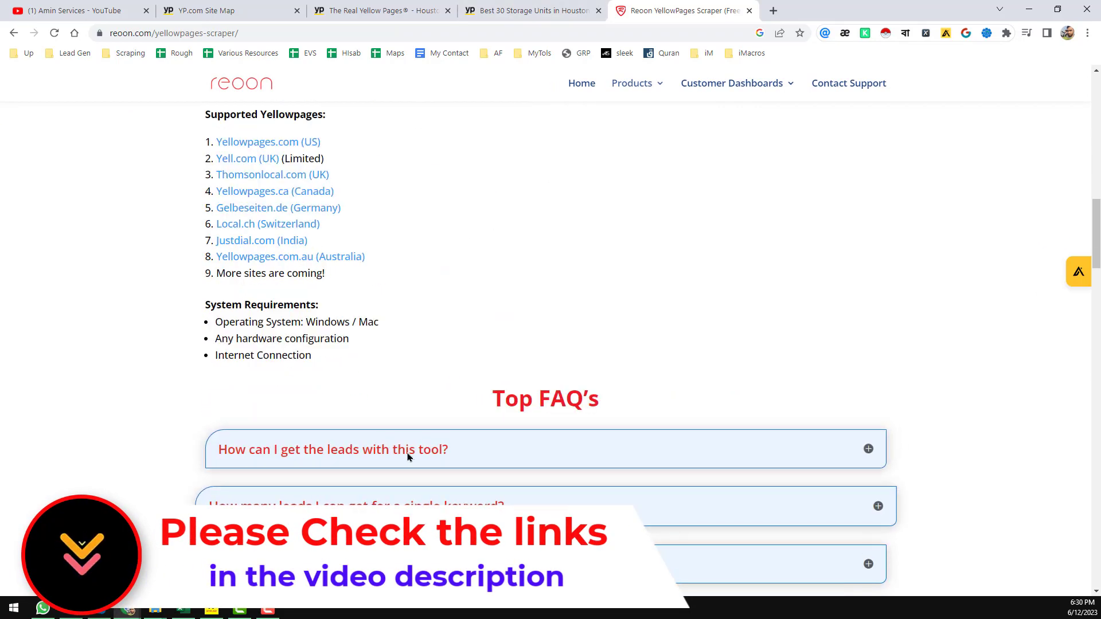
scroll(546, 307, "up", 15)
Scroll down to Download Now for Free, then bring up the scraper desktop app
mouse_move(637, 99)
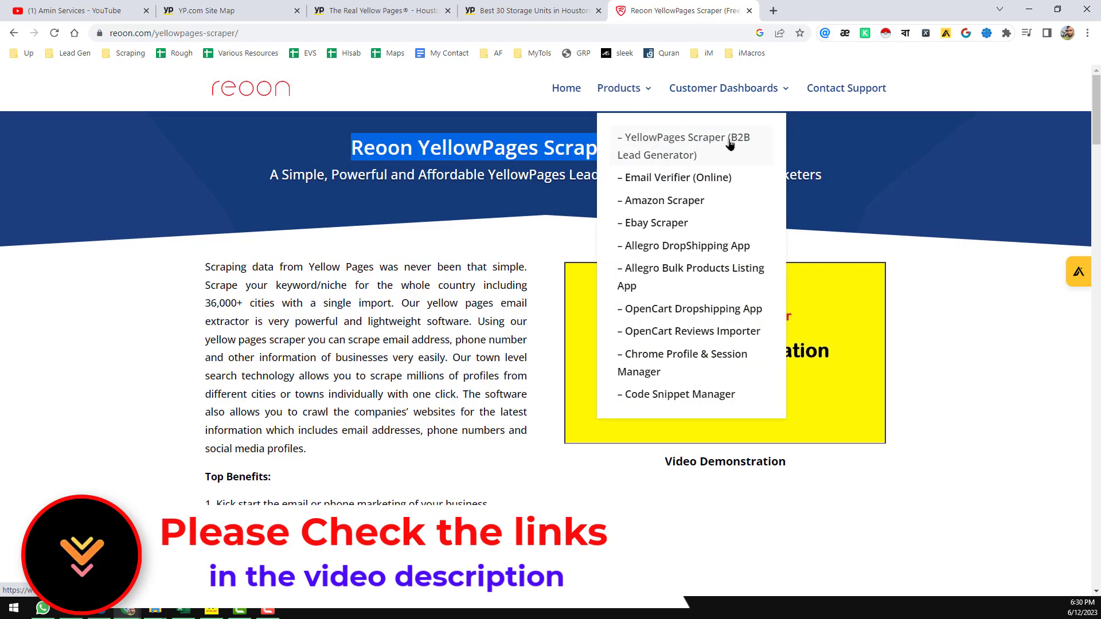
scroll(373, 224, "down", 12)
scroll(380, 261, "down", 20)
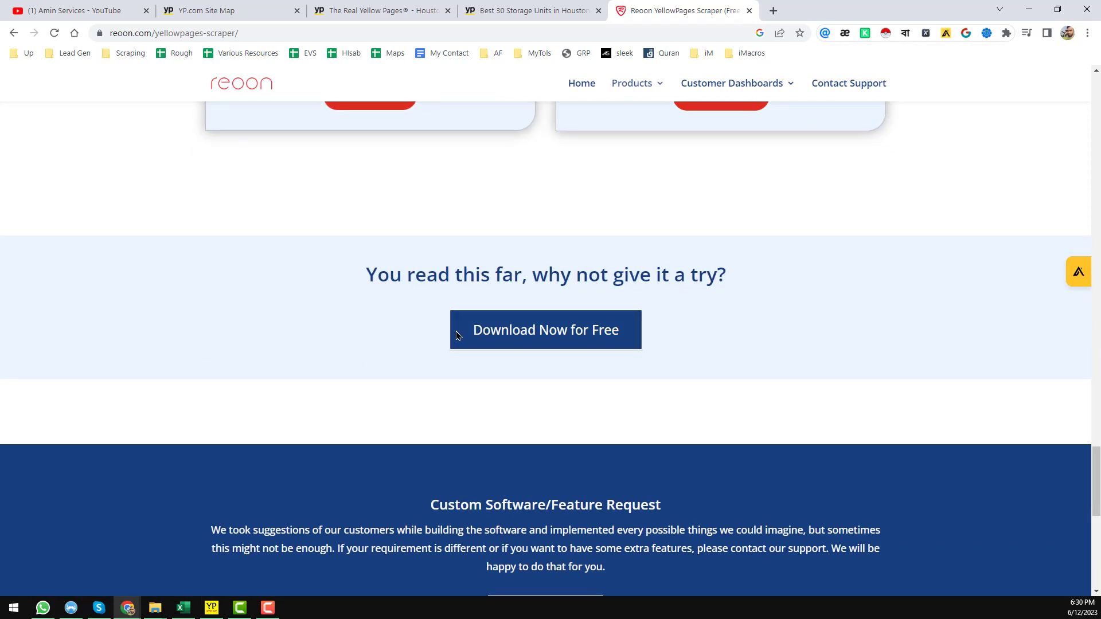
left_click(212, 607)
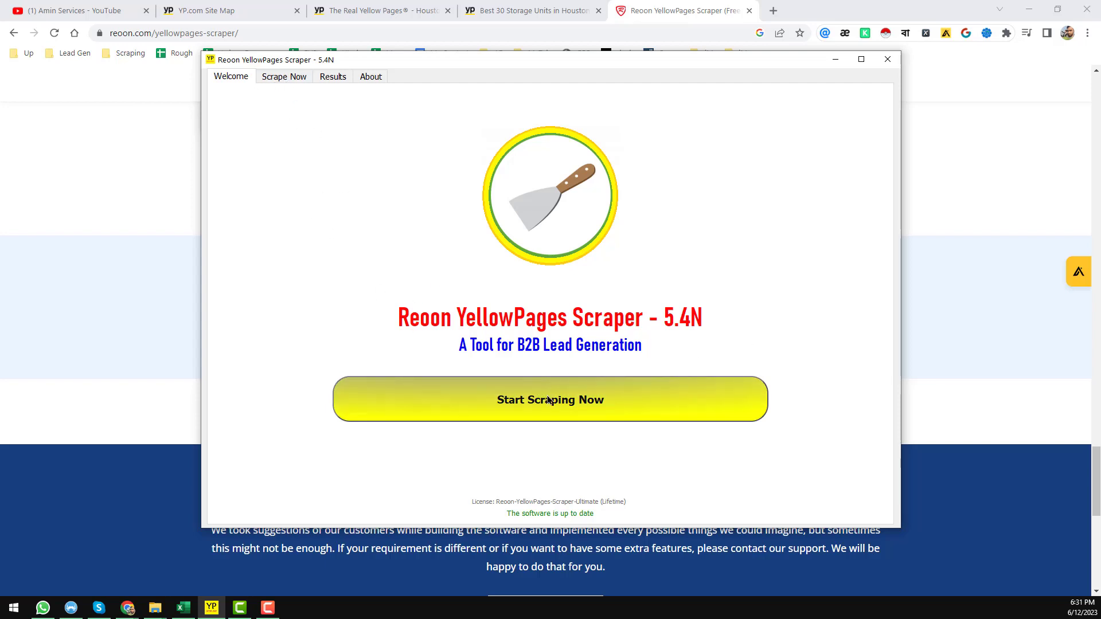
Open the Scrape Now settings form, then select the Houston storage-units results URL in Chrome
left_click(593, 413)
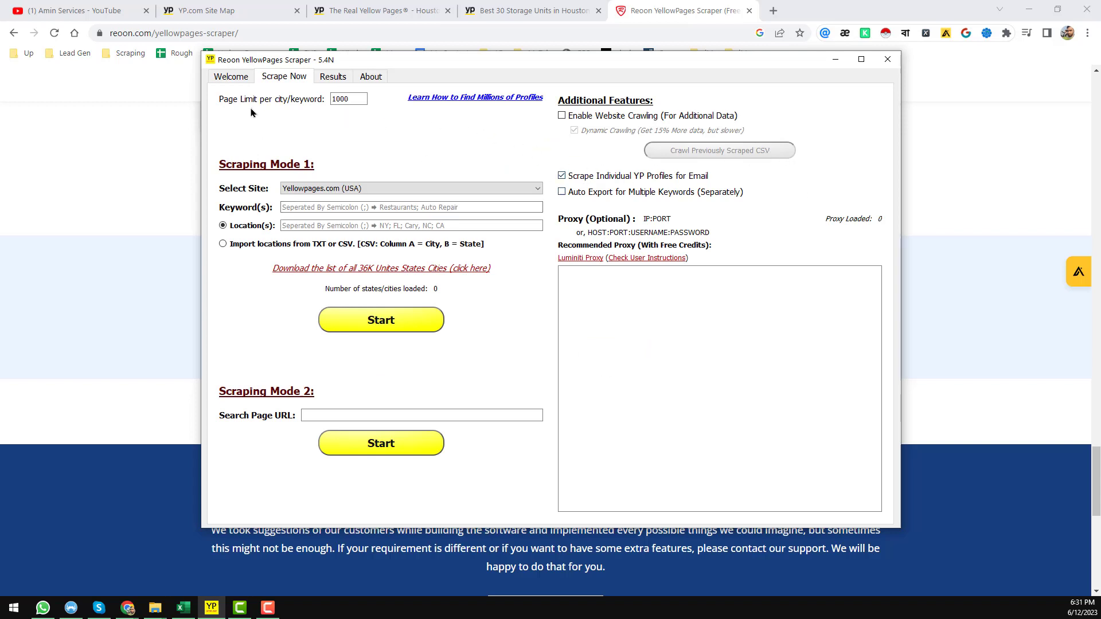
left_click(528, 11)
left_click(503, 33)
key("ctrl+c")
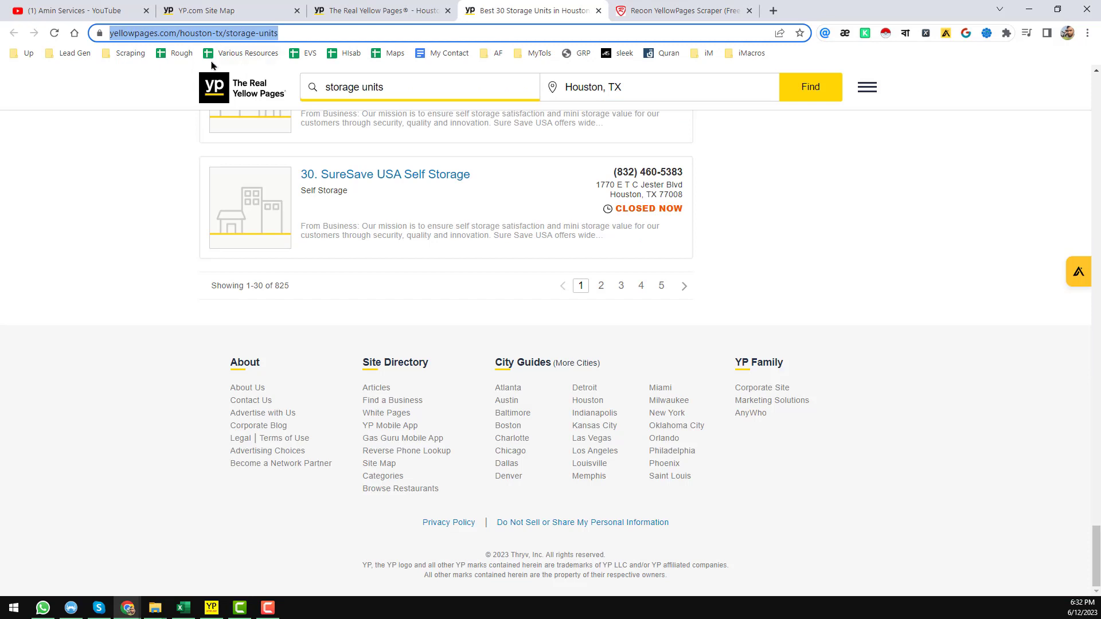
Return to the scraper's Scrape Now form with the 1000-page limit
left_click(210, 611)
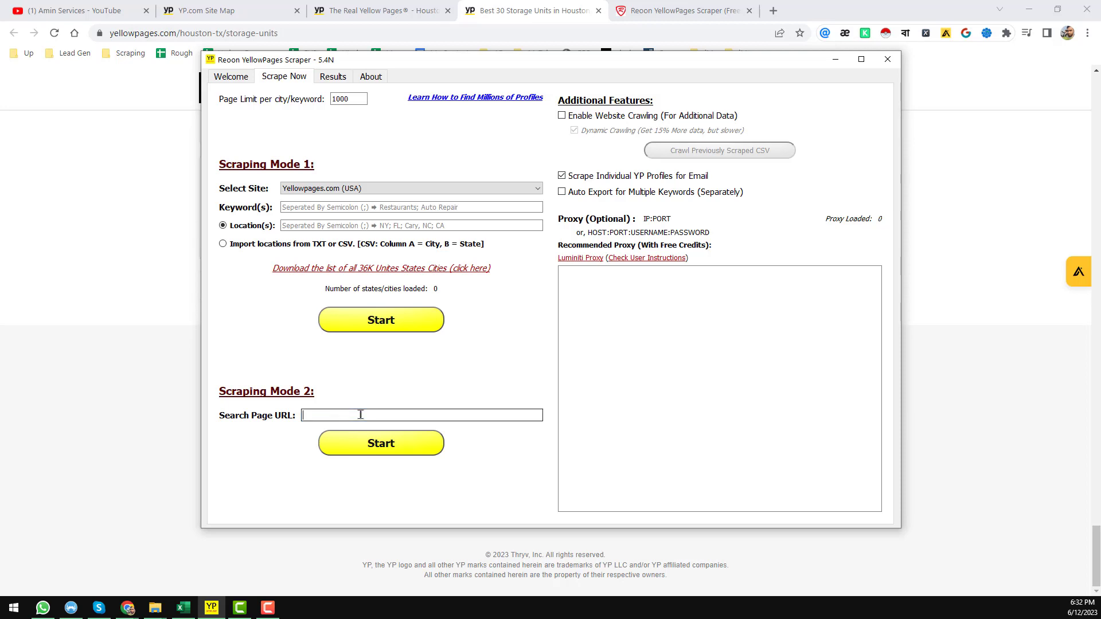
Paste the Houston storage-units URL as Search Page URL and start Scraping Mode 2
key("ctrl+v")
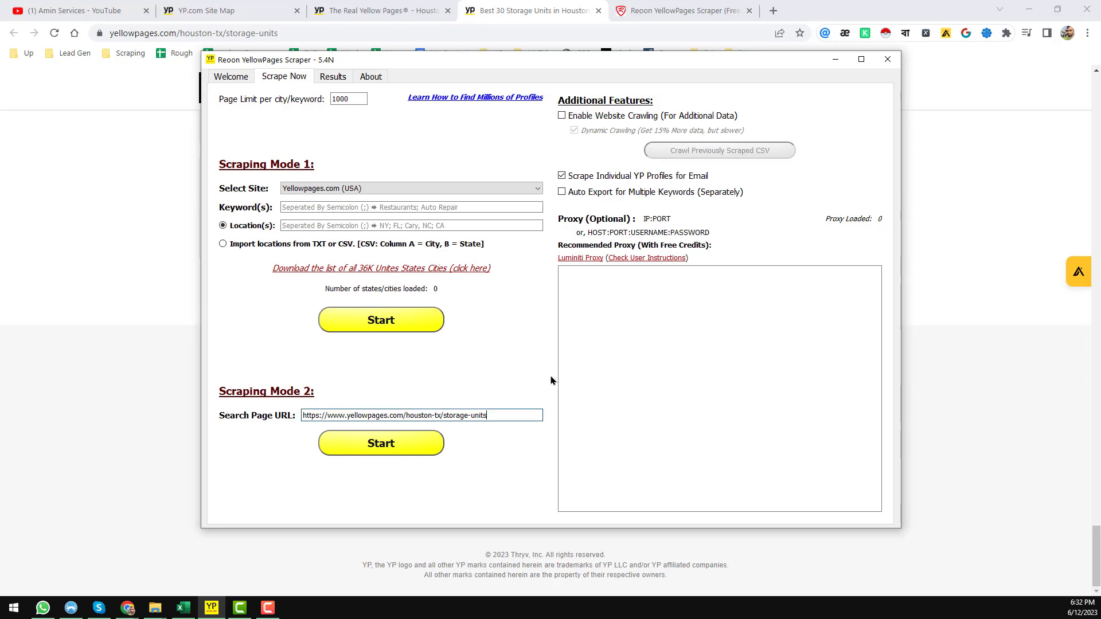
left_click(429, 446)
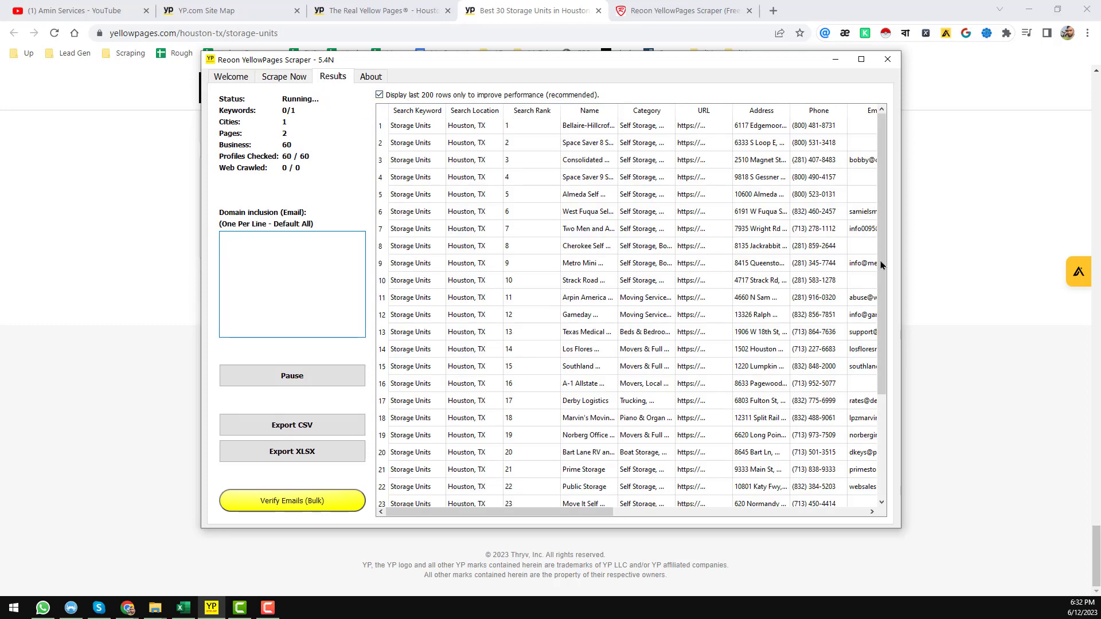
Widen the scraper window to reveal the Email and Website columns, then check Chrome and return
left_click_drag(904, 258, 1004, 265)
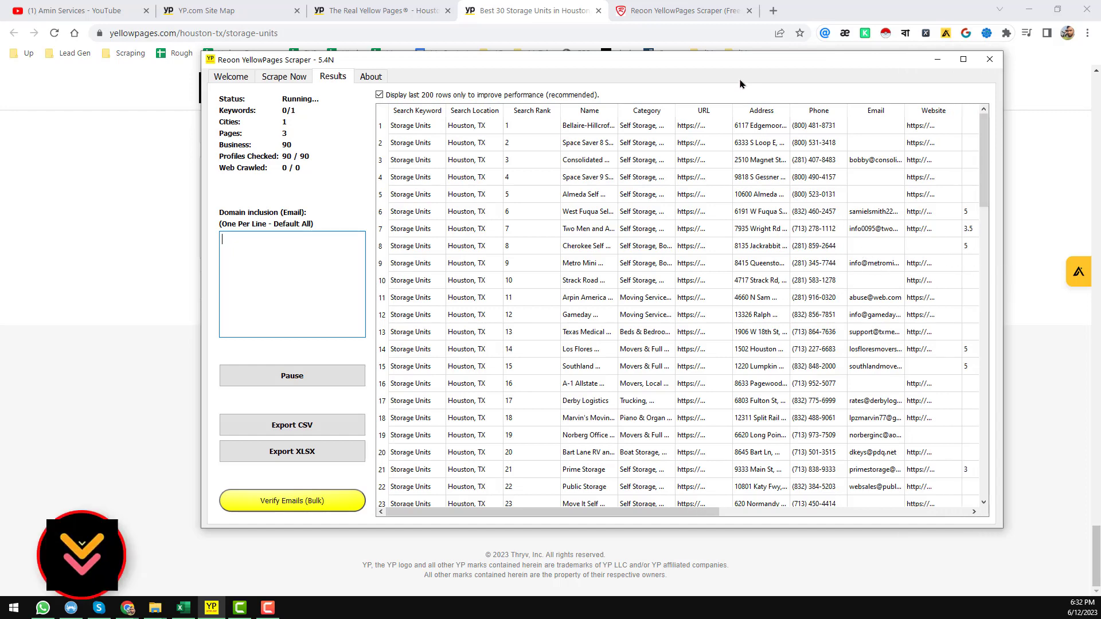
left_click_drag(402, 60, 344, 63)
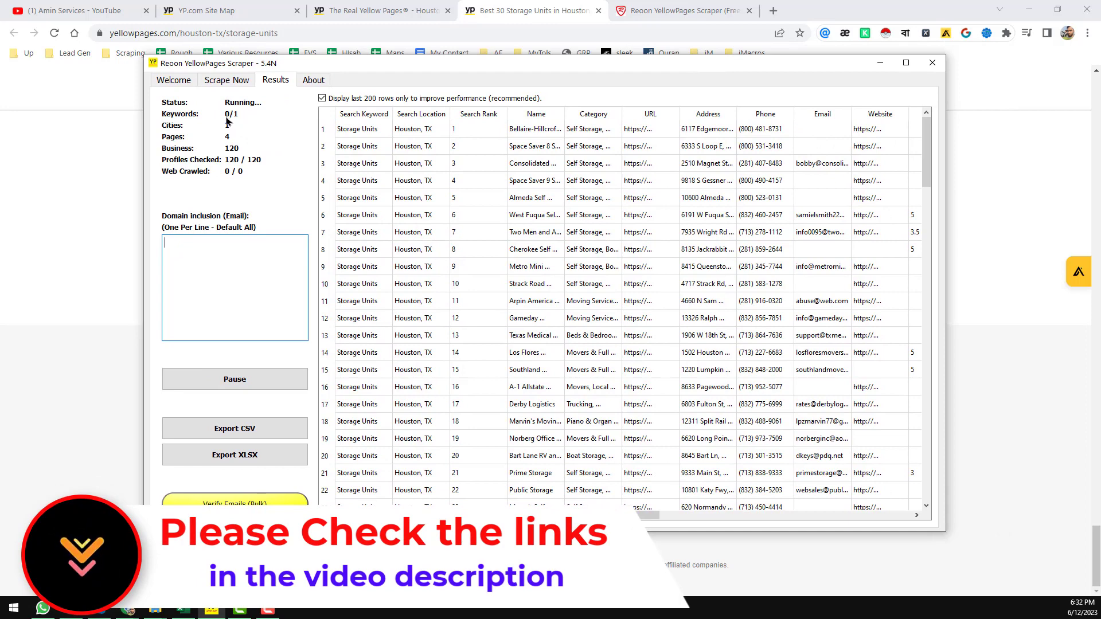
left_click(523, 14)
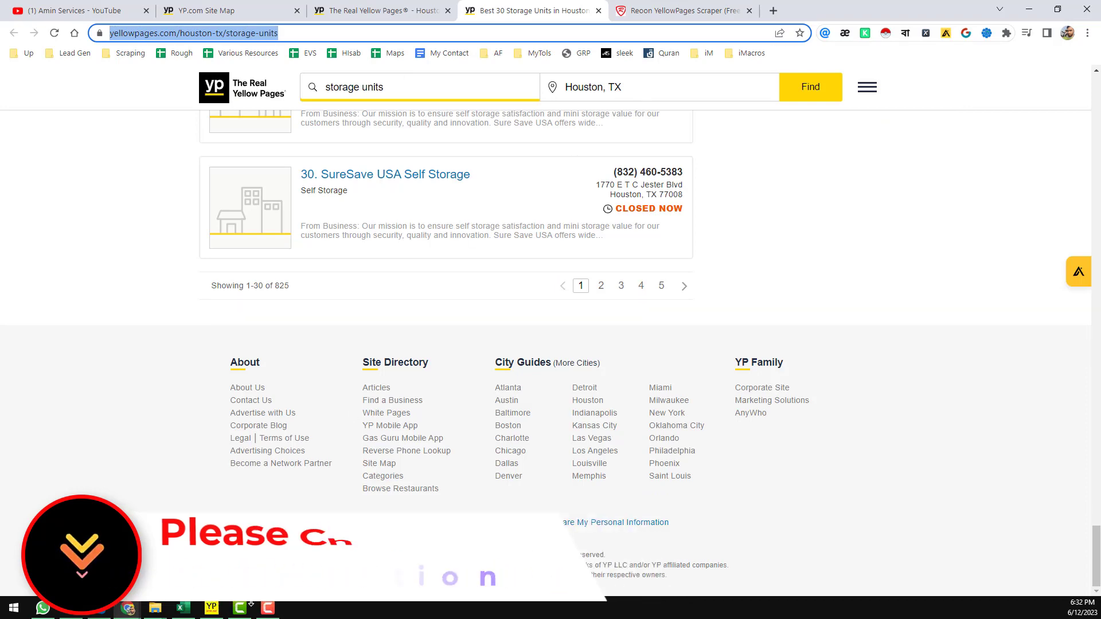
left_click(276, 610)
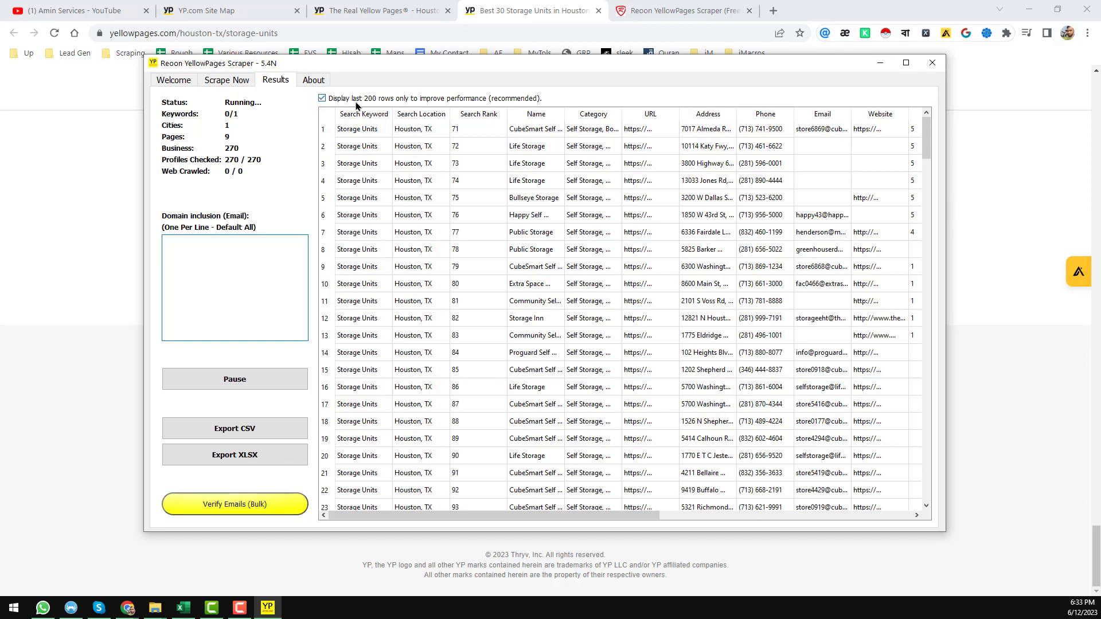
Scroll through the scraped results, then pause the scrape at 390 businesses
left_click(926, 155)
scroll(922, 309, "down", 7)
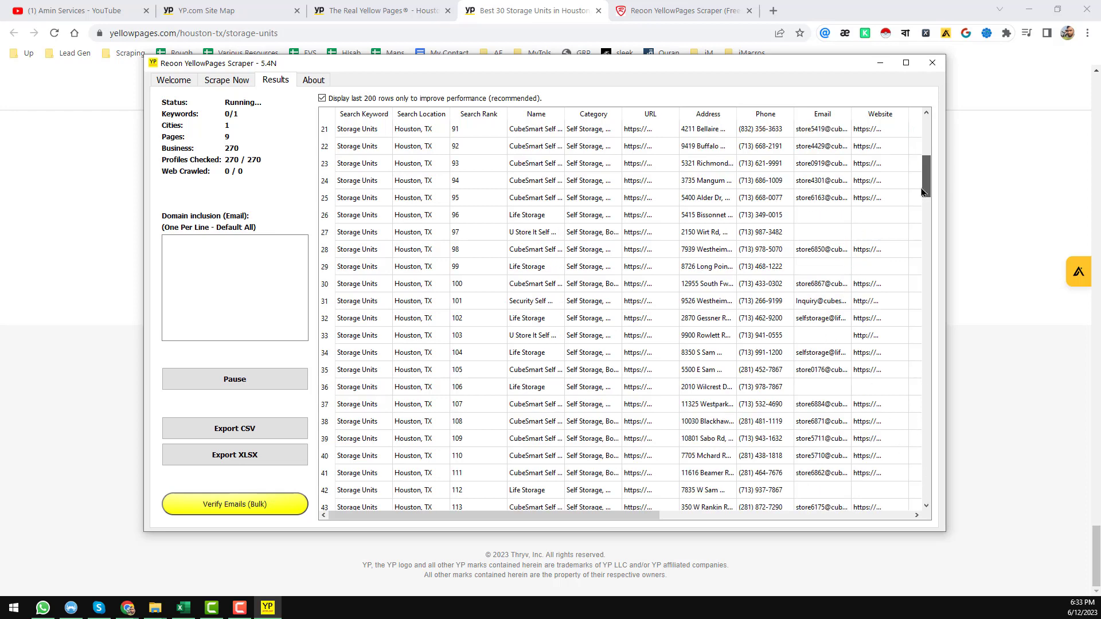
scroll(928, 172, "down", 14)
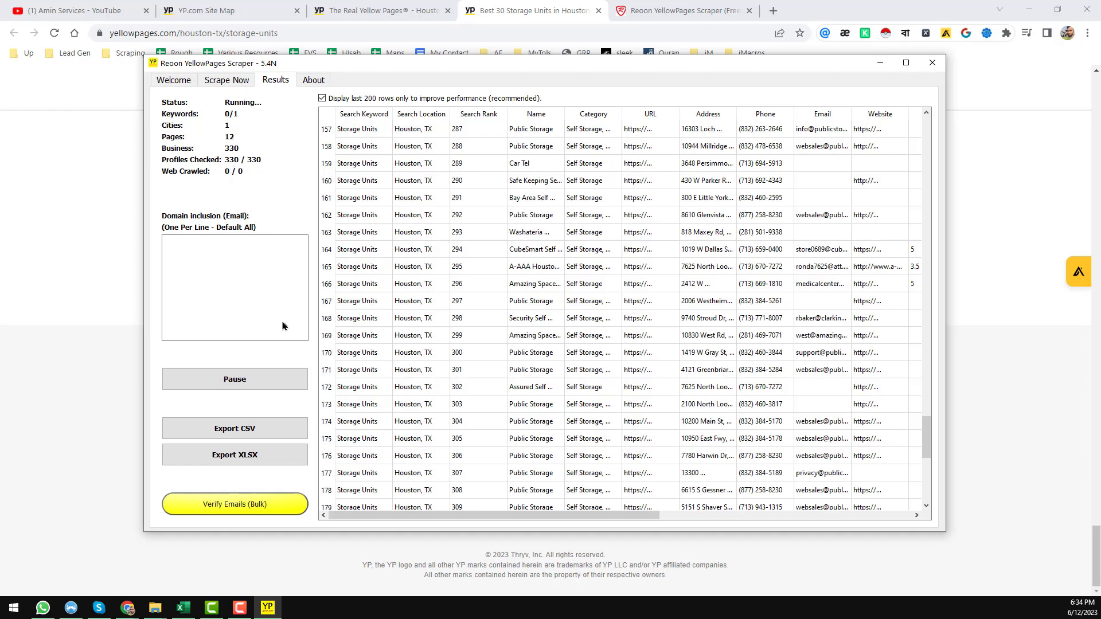
left_click(246, 381)
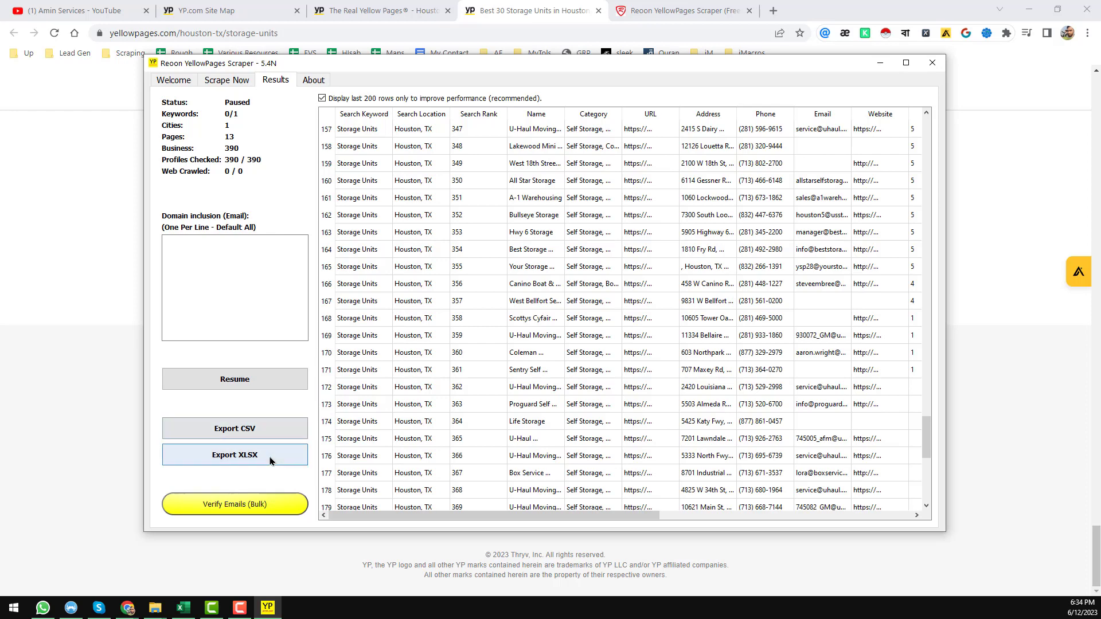
Export the 390 results to Downloads as the CSV 'amin services' and confirm the success message
left_click(277, 431)
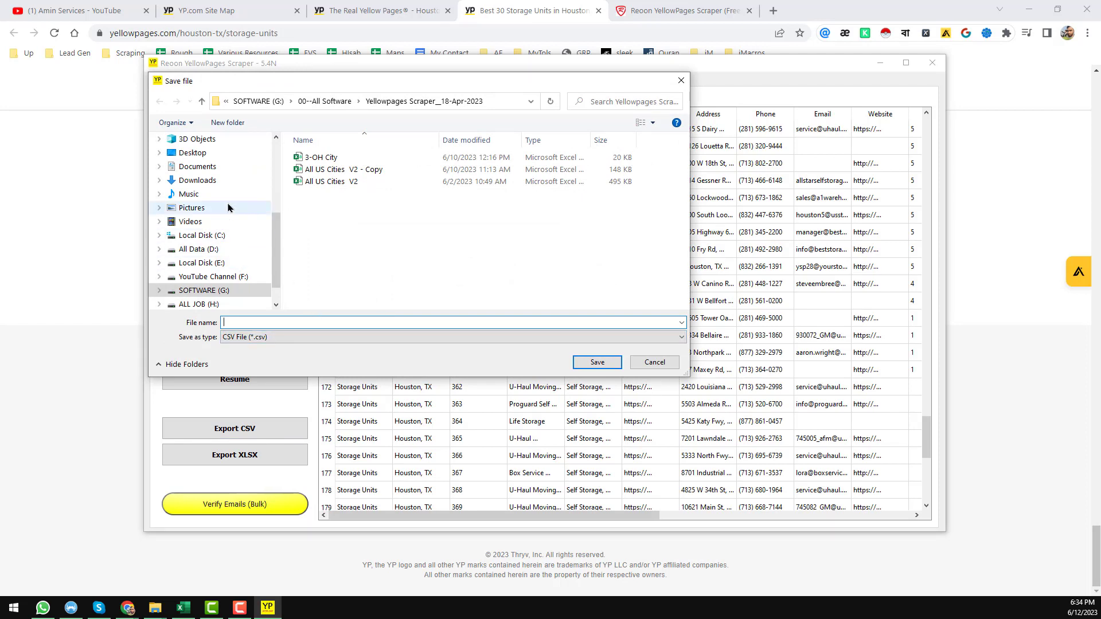
left_click(231, 181)
left_click(378, 321)
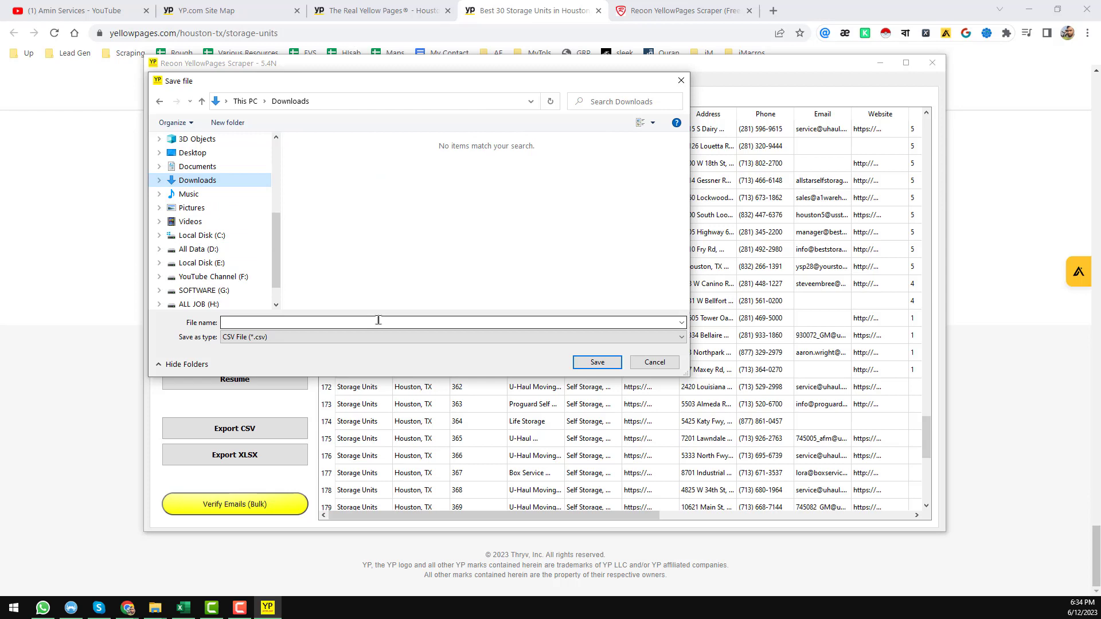
type("amin ser")
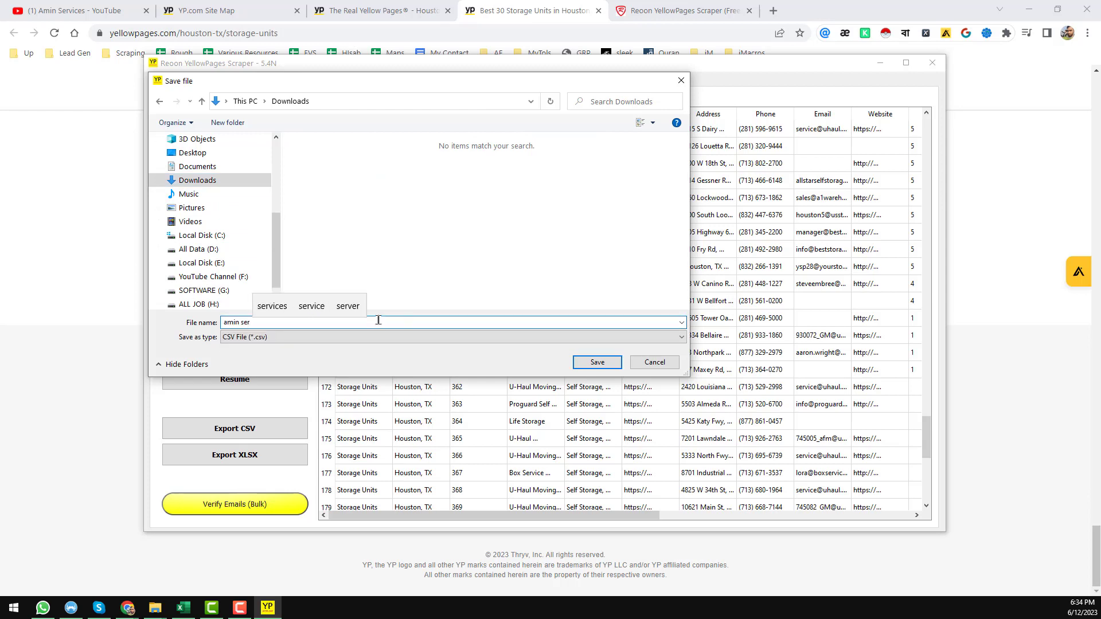
left_click(273, 306)
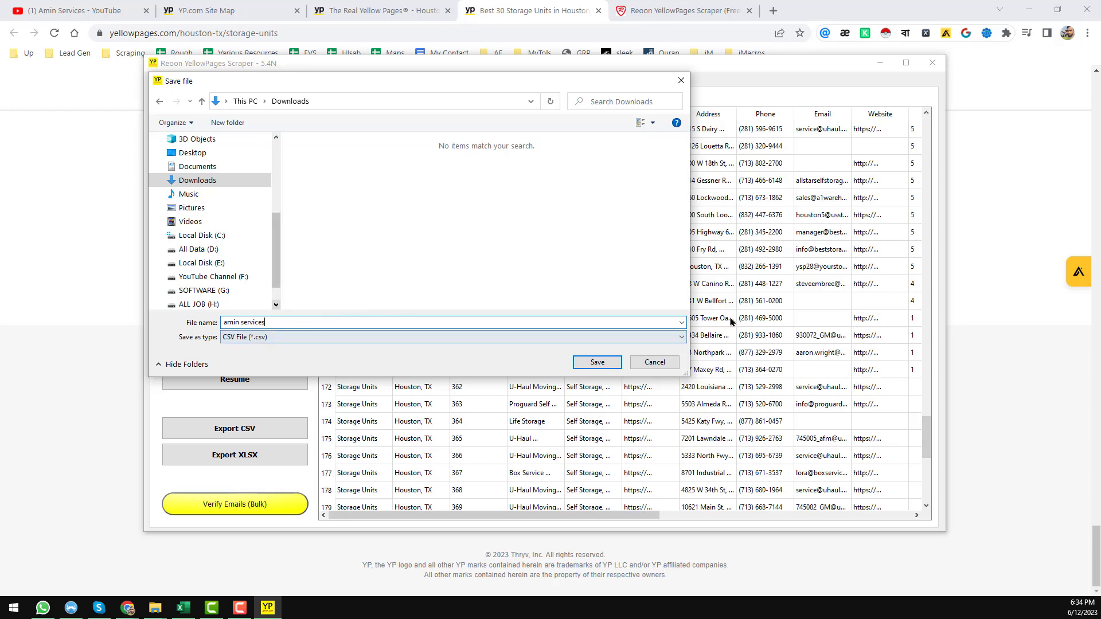
left_click(610, 367)
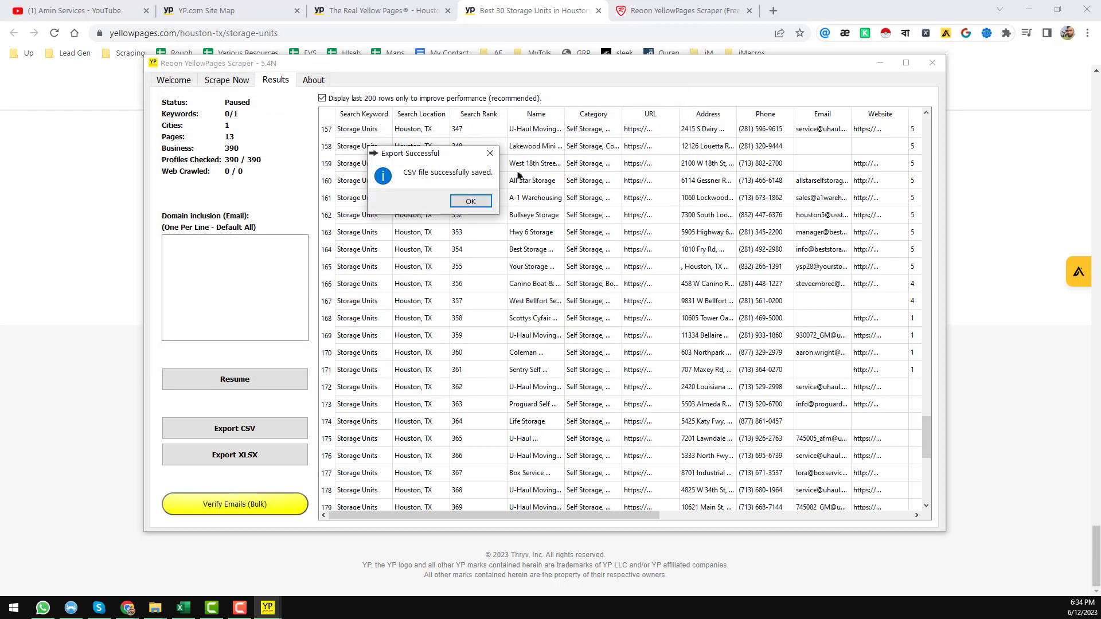
left_click(470, 201)
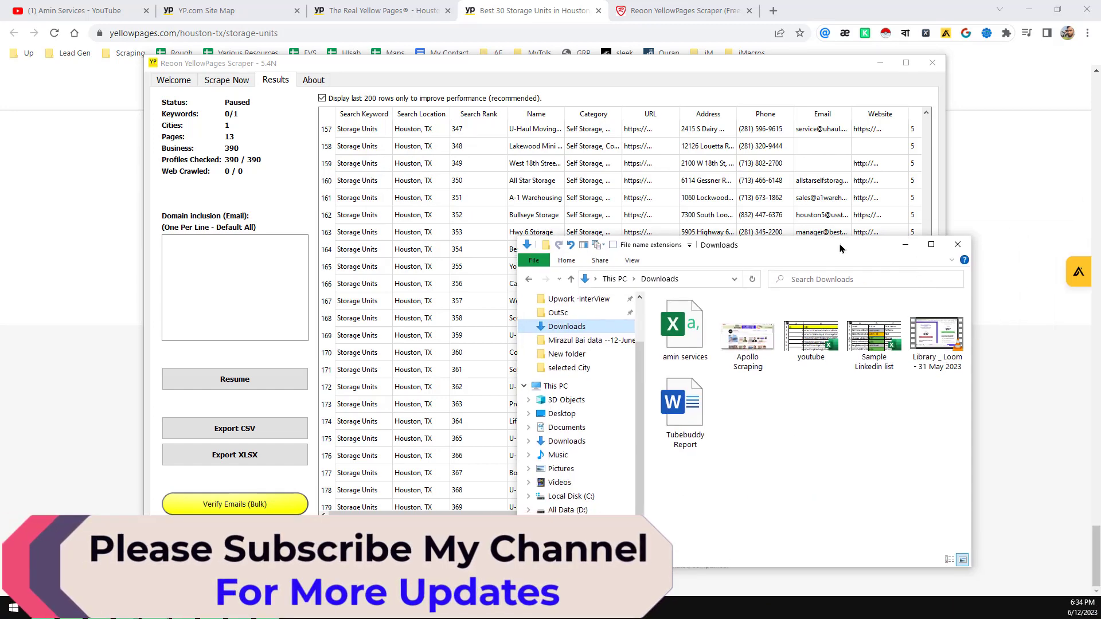
Maximize the Downloads window and open the amin services CSV in Excel
left_click_drag(882, 247, 745, 227)
double_click(788, 231)
left_click(162, 116)
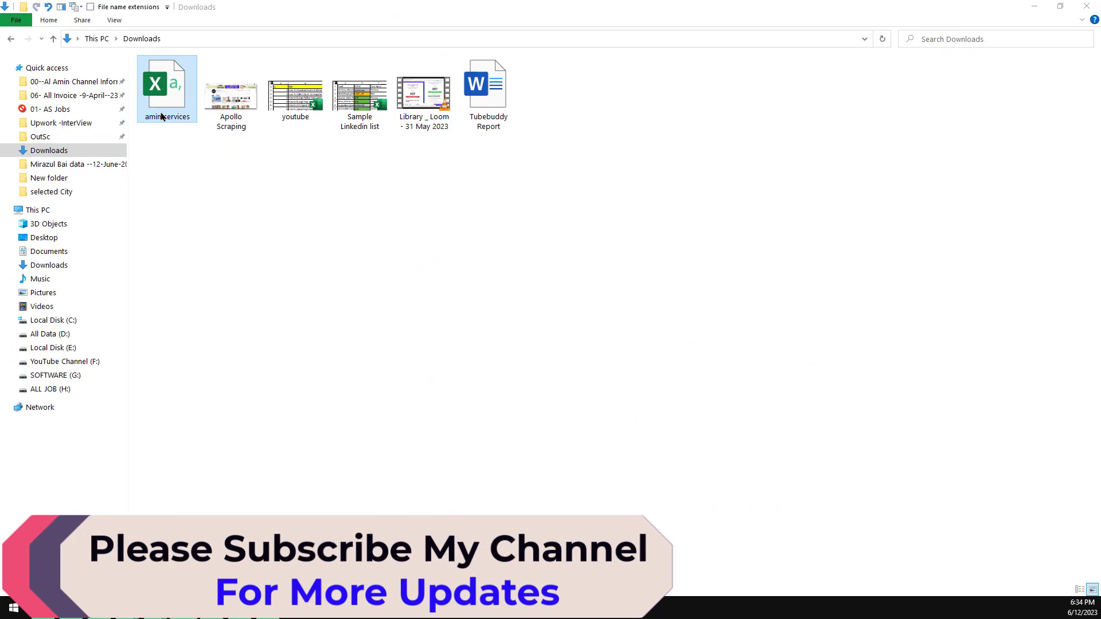
double_click(161, 116)
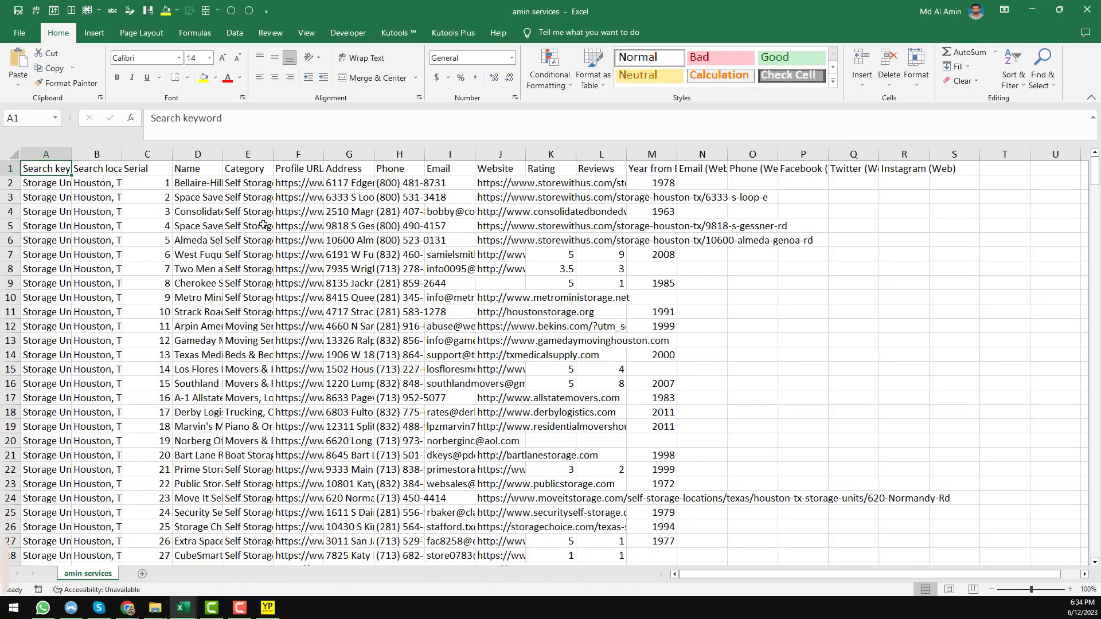
AutoFit every column of the leads sheet to its contents
left_click(12, 154)
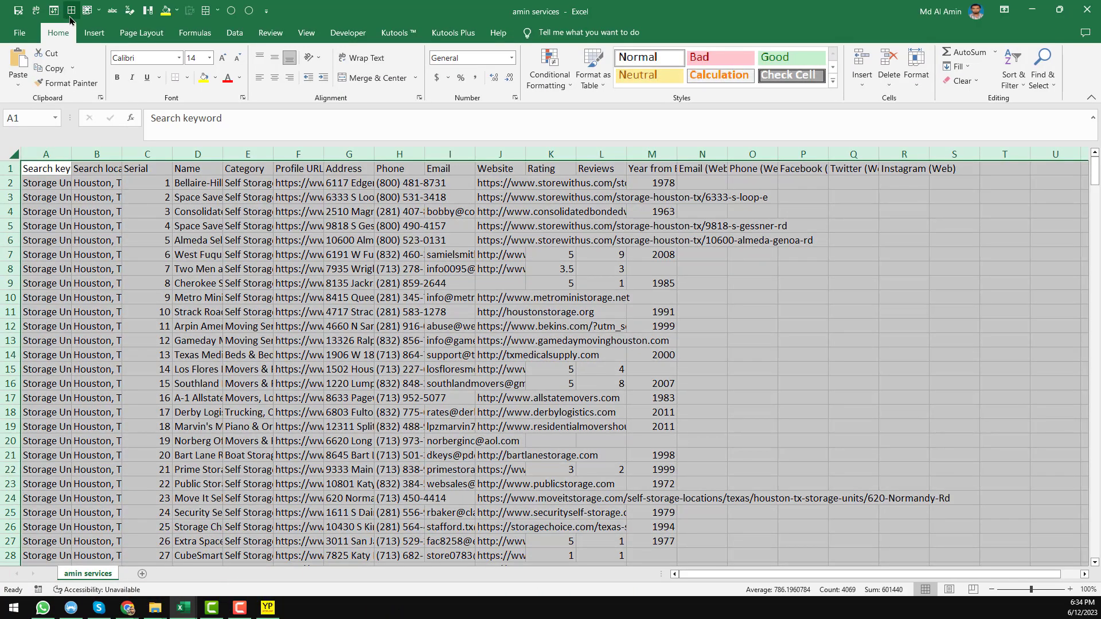
double_click(71, 153)
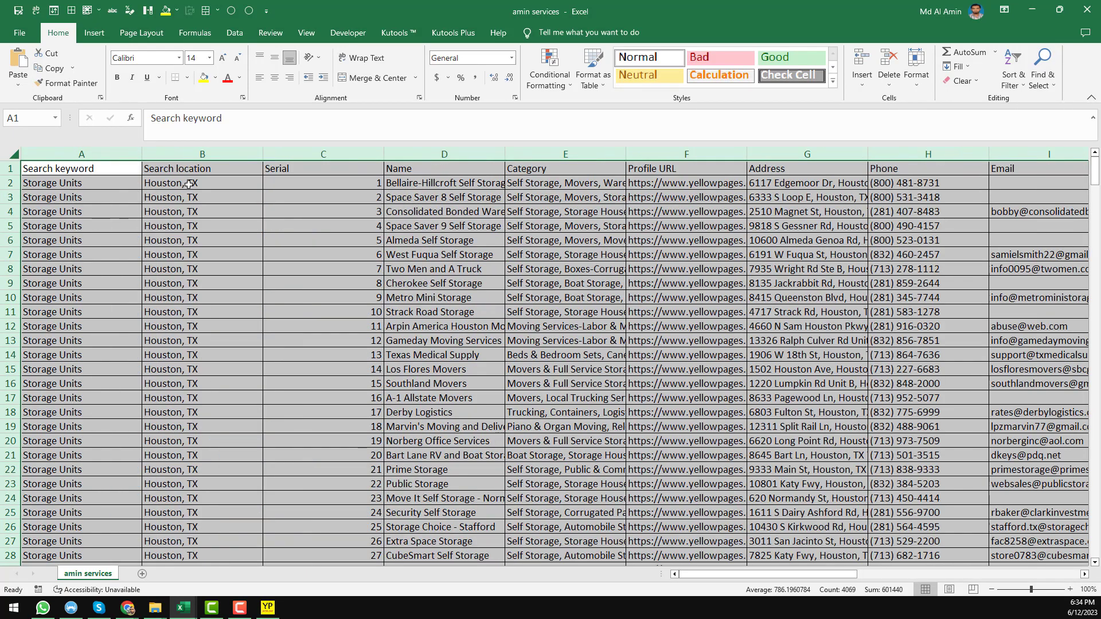
left_click(309, 182)
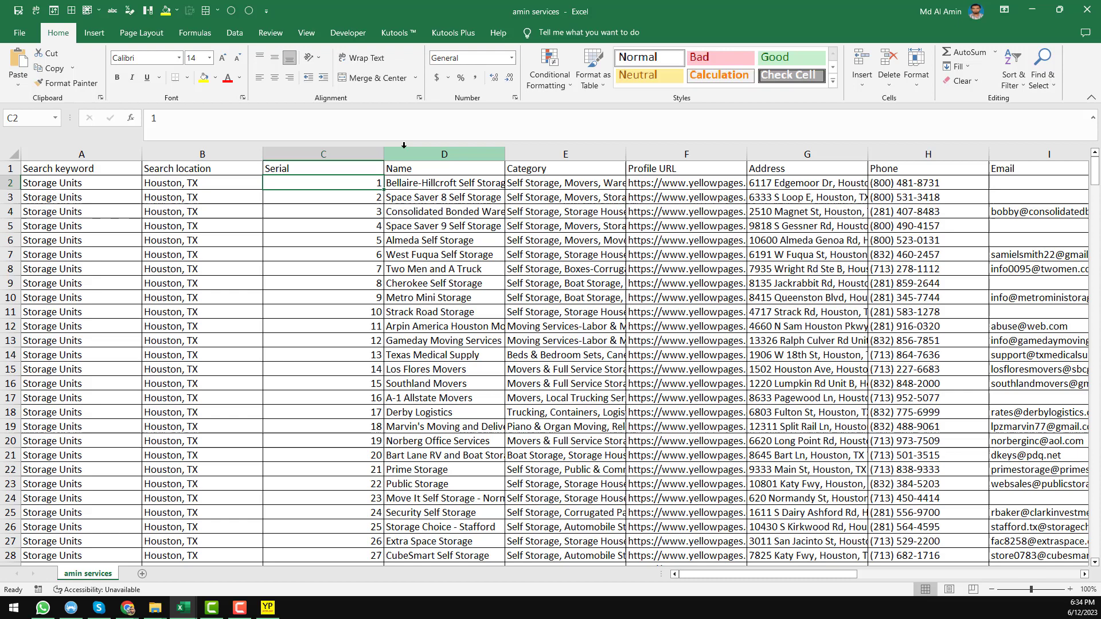
Narrow the Serial, Phone and Address columns
left_click_drag(383, 154, 303, 153)
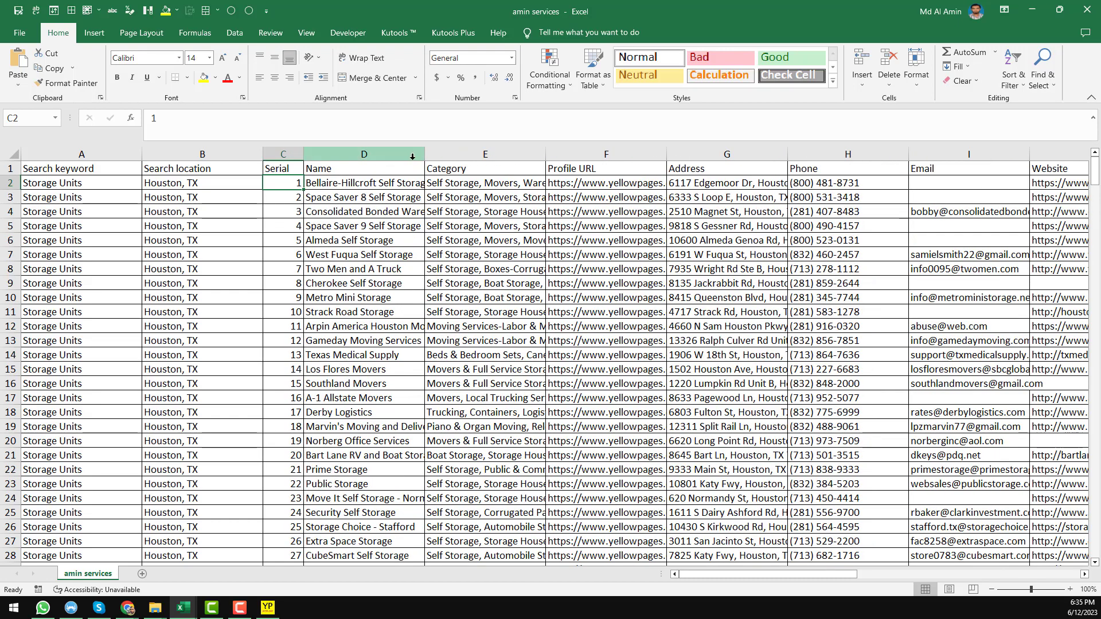
left_click(878, 183)
left_click_drag(909, 154, 862, 154)
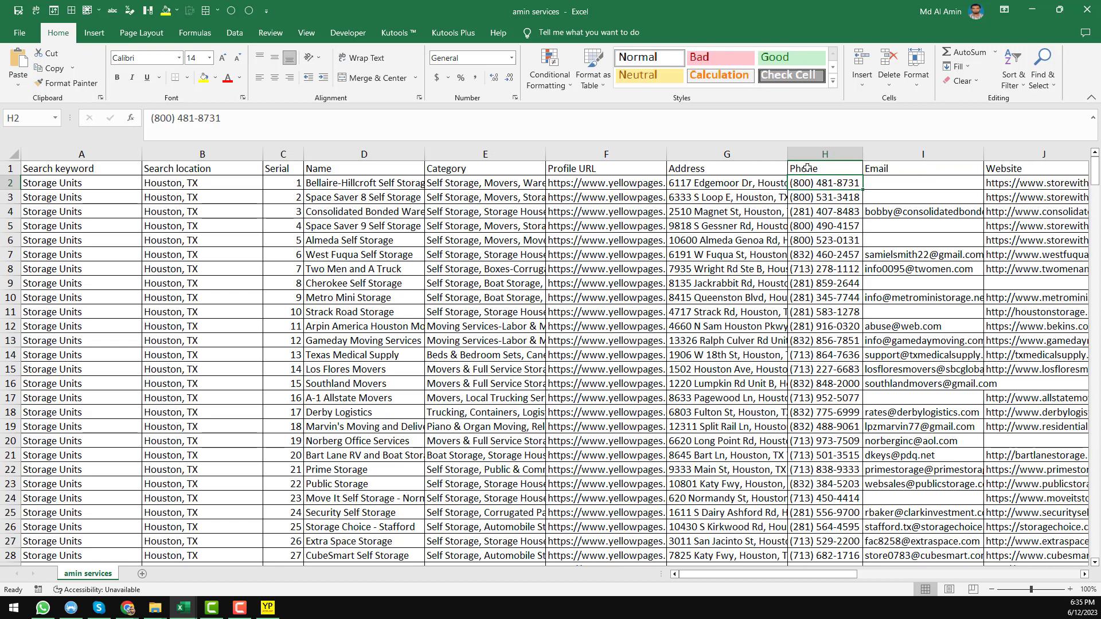
left_click(763, 170)
key("ctrl+shift+Down")
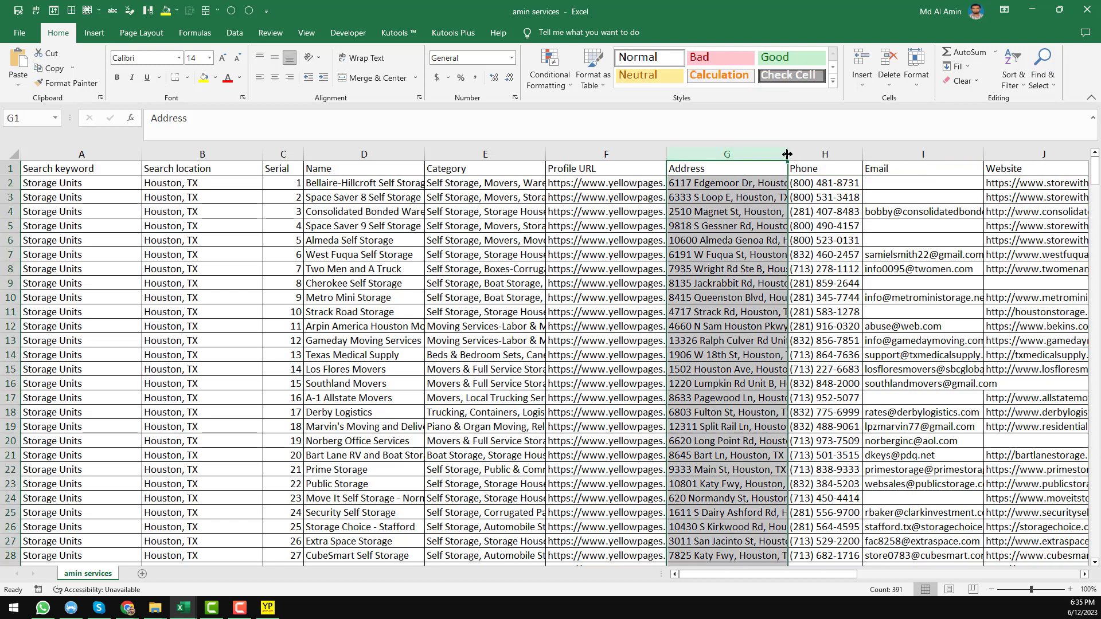
left_click_drag(787, 154, 717, 153)
Widen the Email column, review the rows further down, and minimize the workbook
left_click(888, 184)
left_click_drag(913, 154, 962, 154)
left_click(862, 172)
key("ctrl+shift+Down")
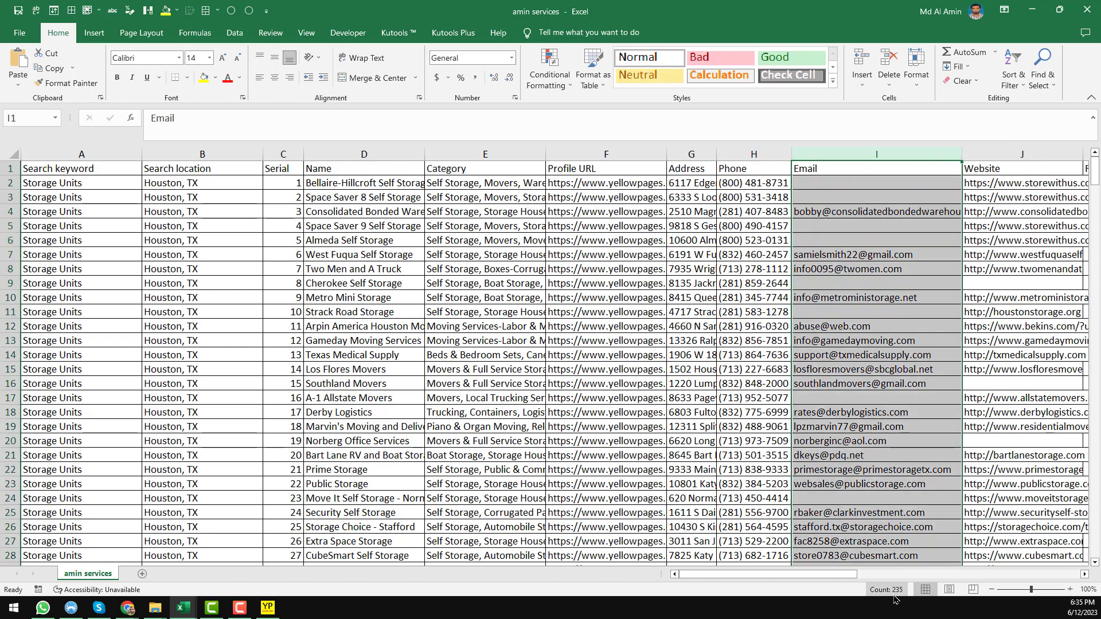
left_click(850, 383)
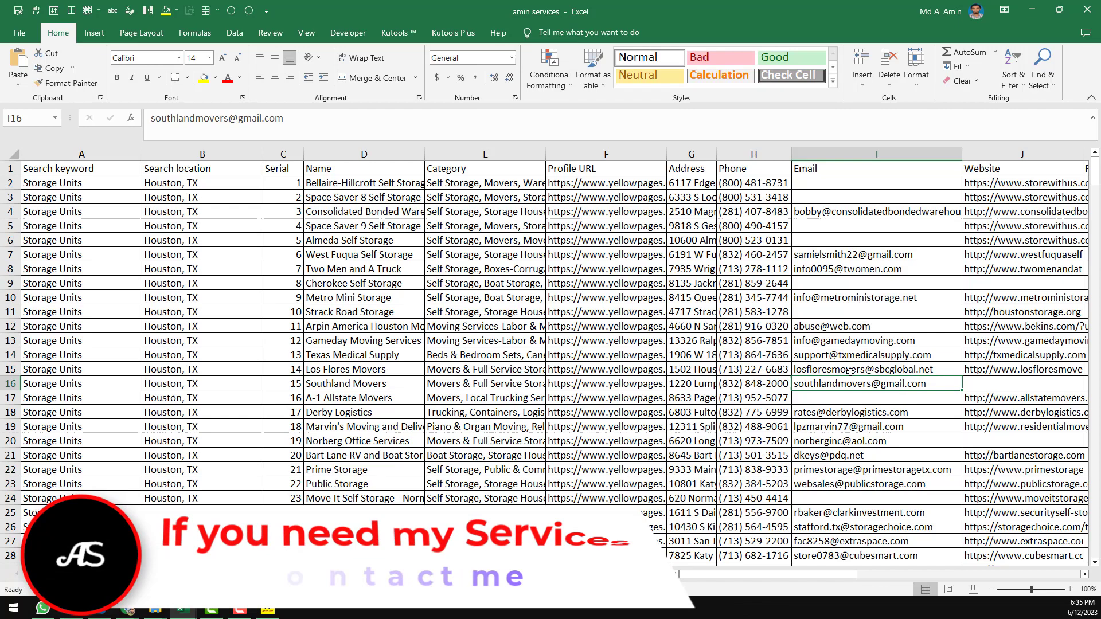
scroll(851, 372, "down", 12)
left_click(758, 370)
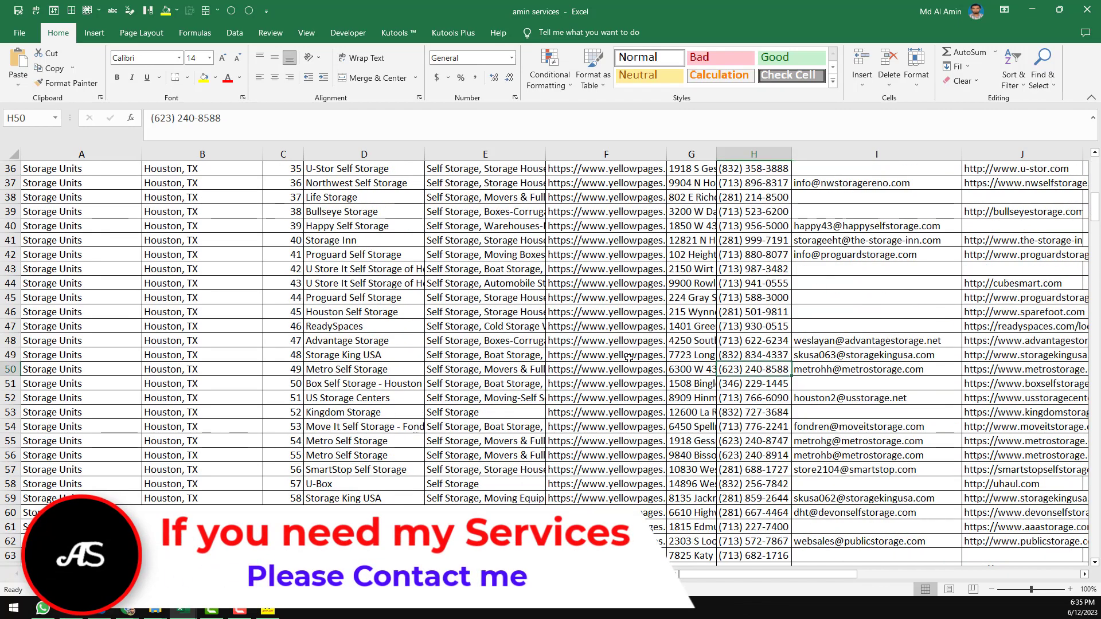
left_click(609, 355)
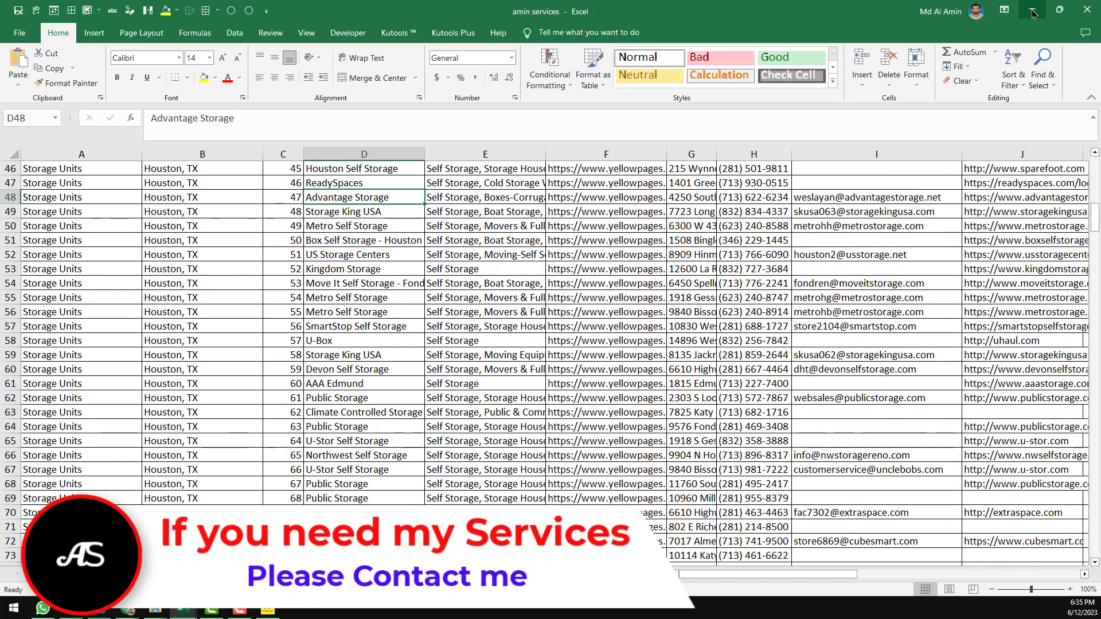
left_click(1032, 13)
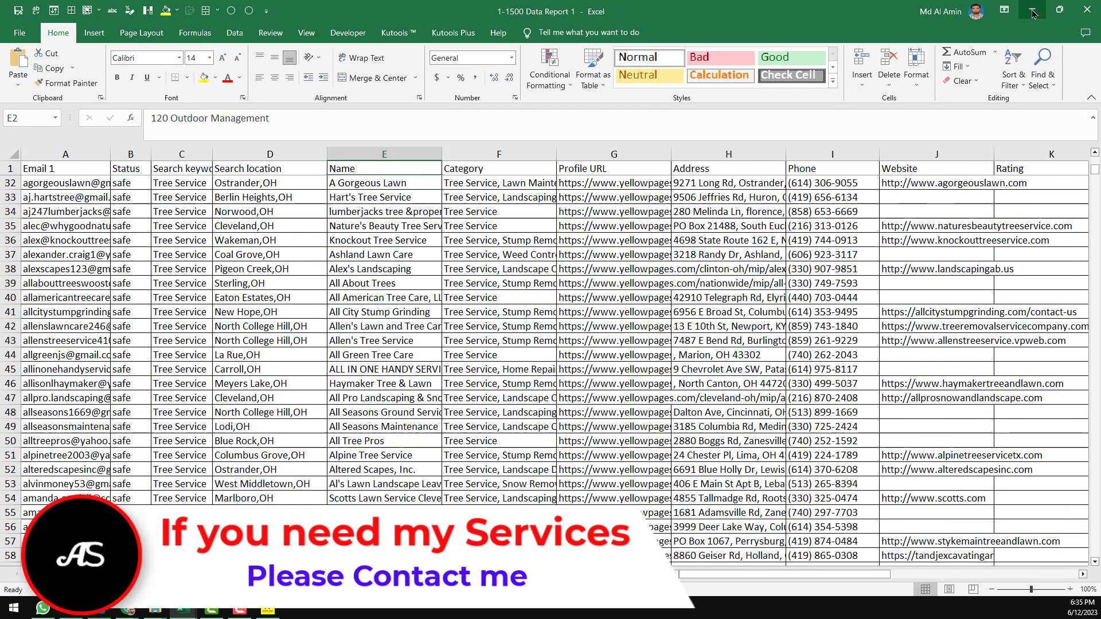
Minimize the data report workbook and Downloads folder to reveal the creator's YouTube channel page
left_click(1032, 10)
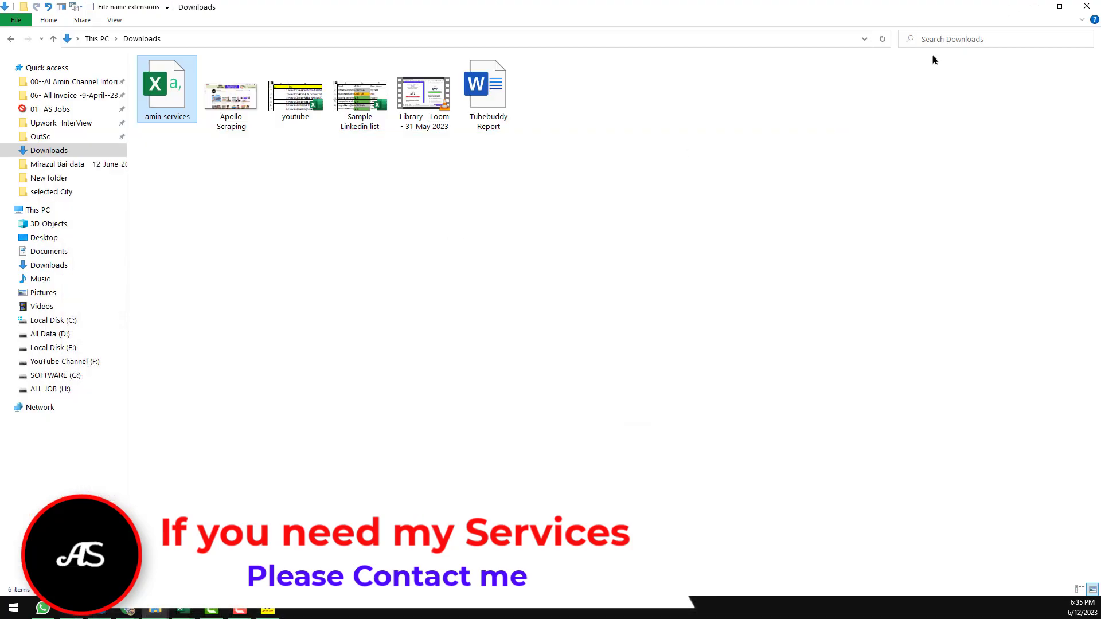
left_click(1032, 7)
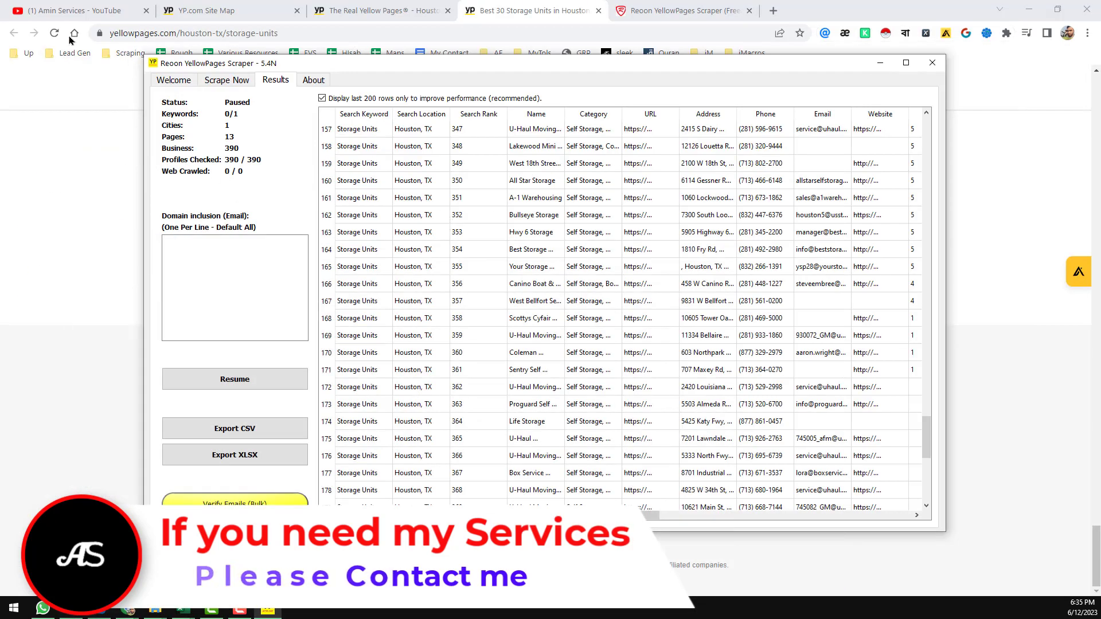
left_click(90, 13)
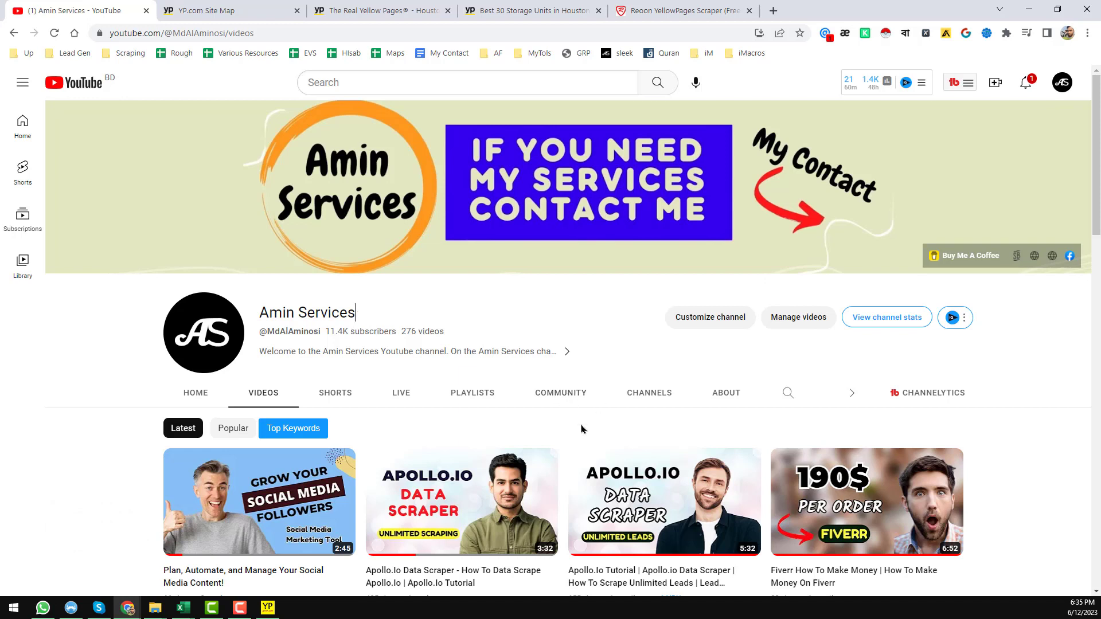
Look over the Reoon YellowPages Scraper product page, then return to the channel's Videos page
left_click(665, 11)
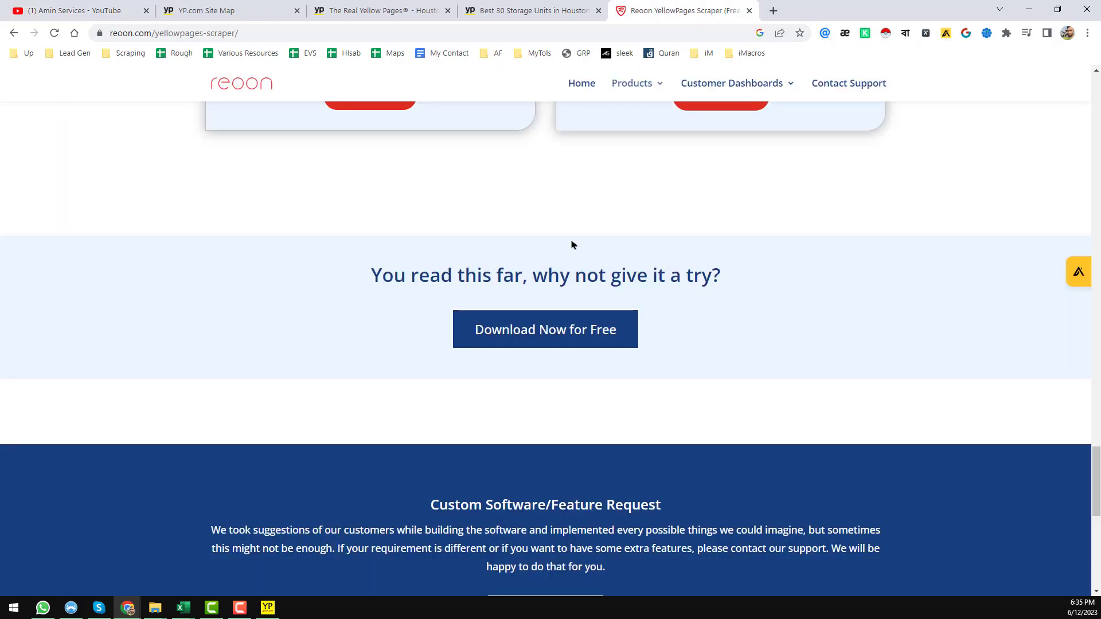
scroll(541, 262, "up", 15)
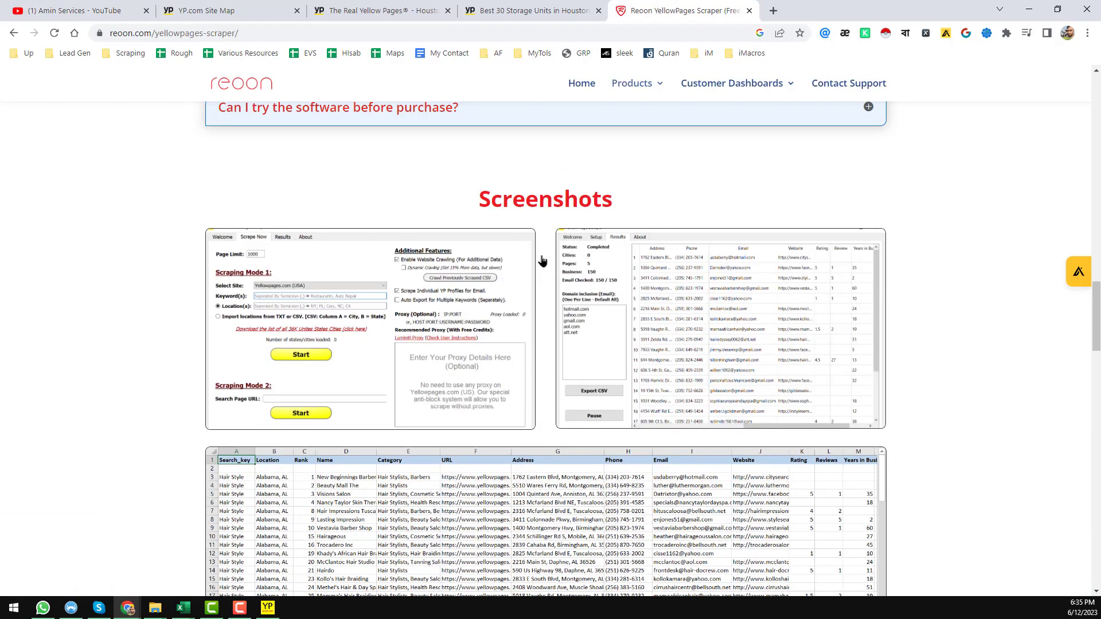
scroll(542, 262, "up", 10)
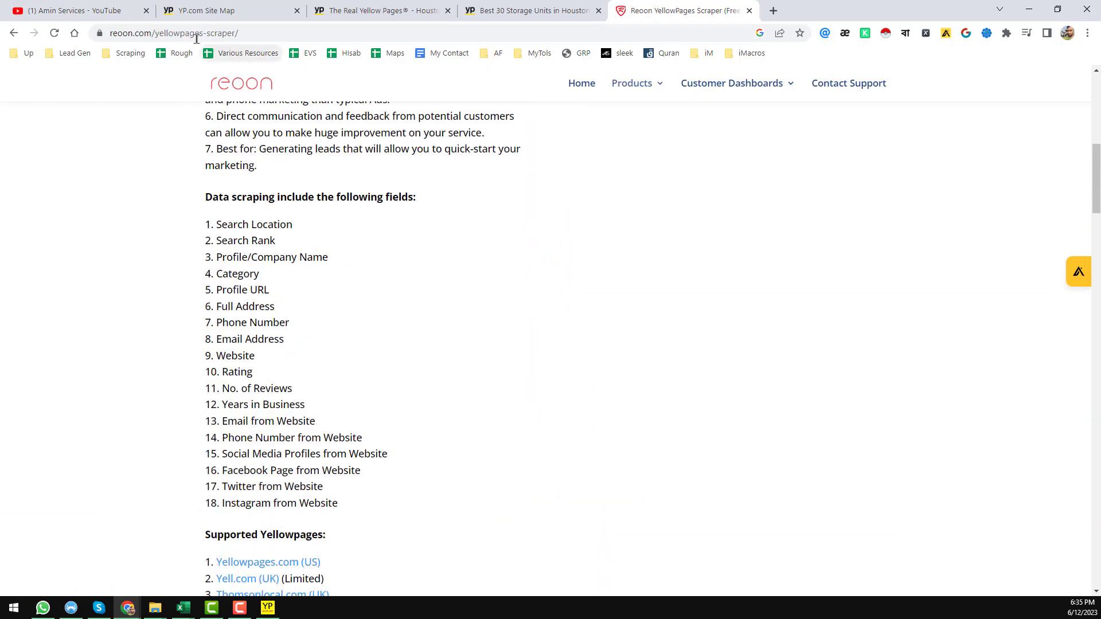
left_click(112, 11)
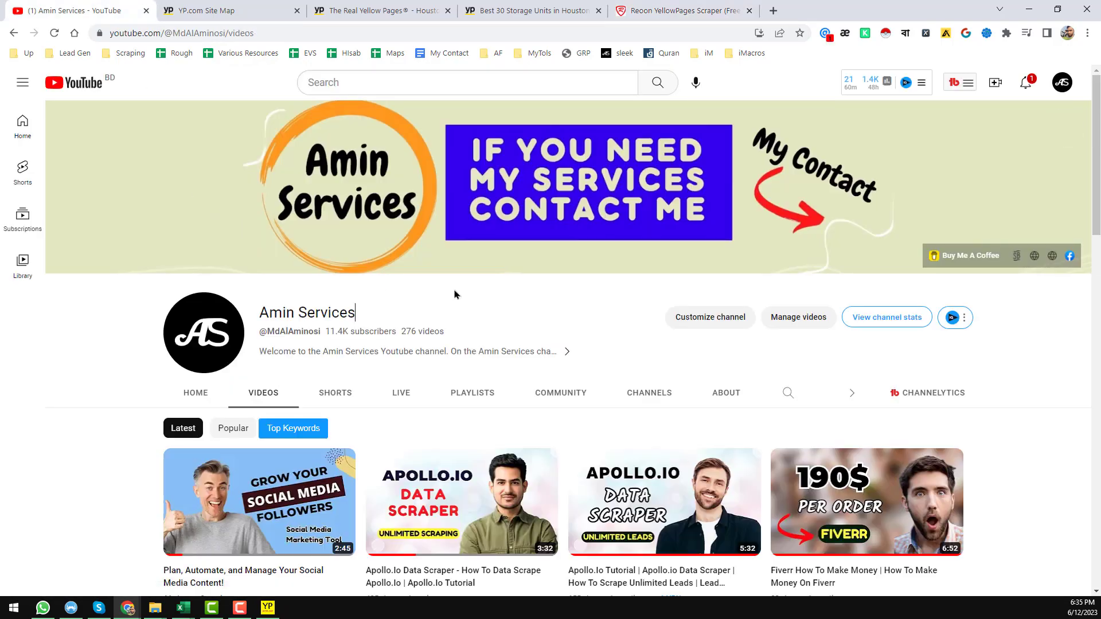